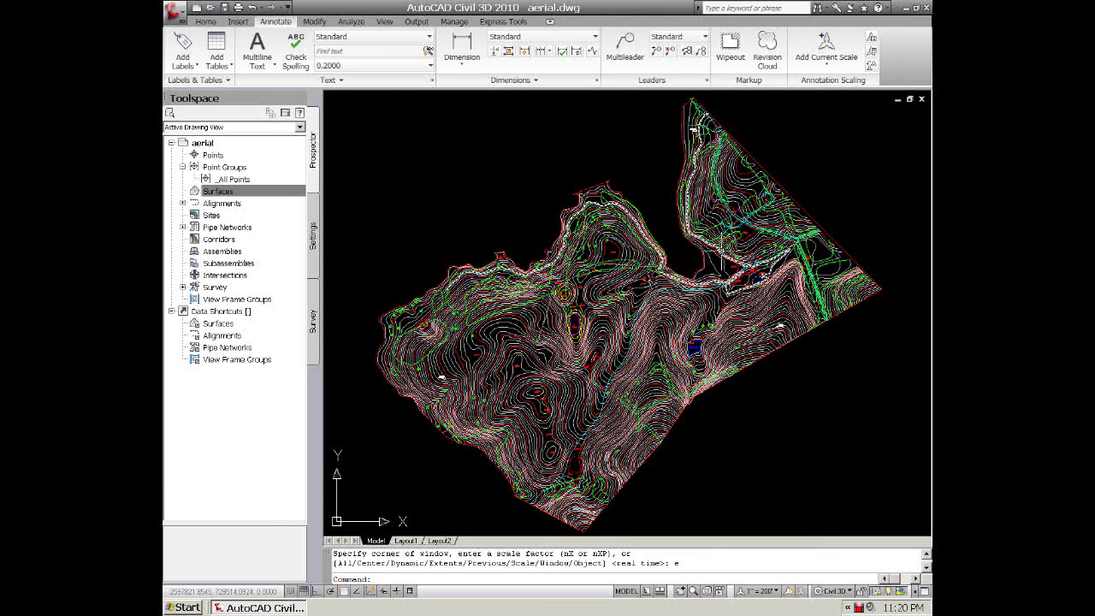
Isolate the contour layers by picking major and minor contours plus the major and minor depression contours.
left_click(206, 22)
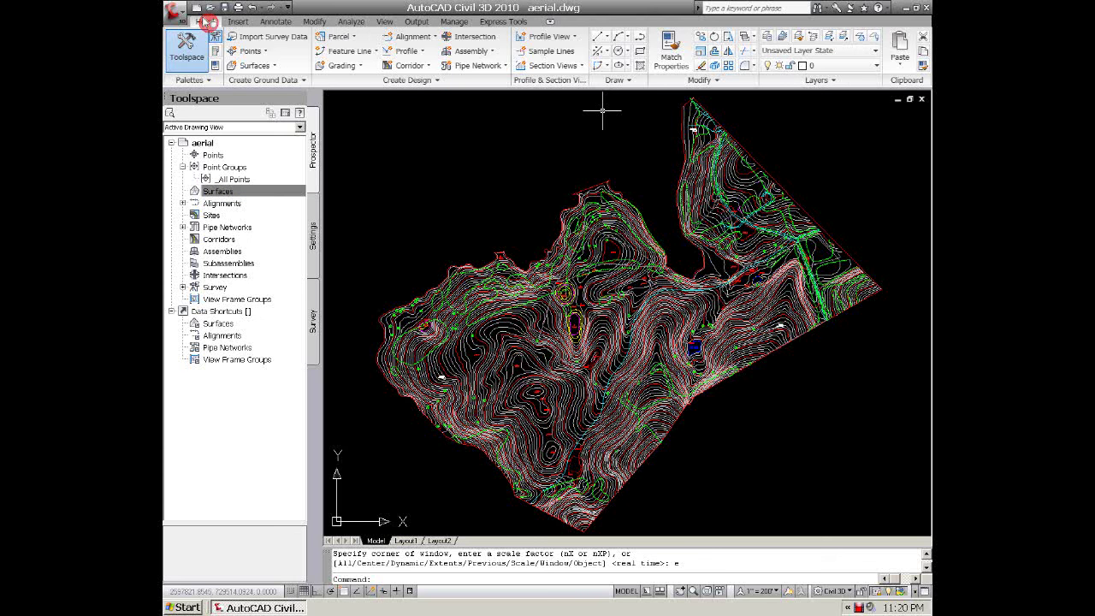
left_click(828, 36)
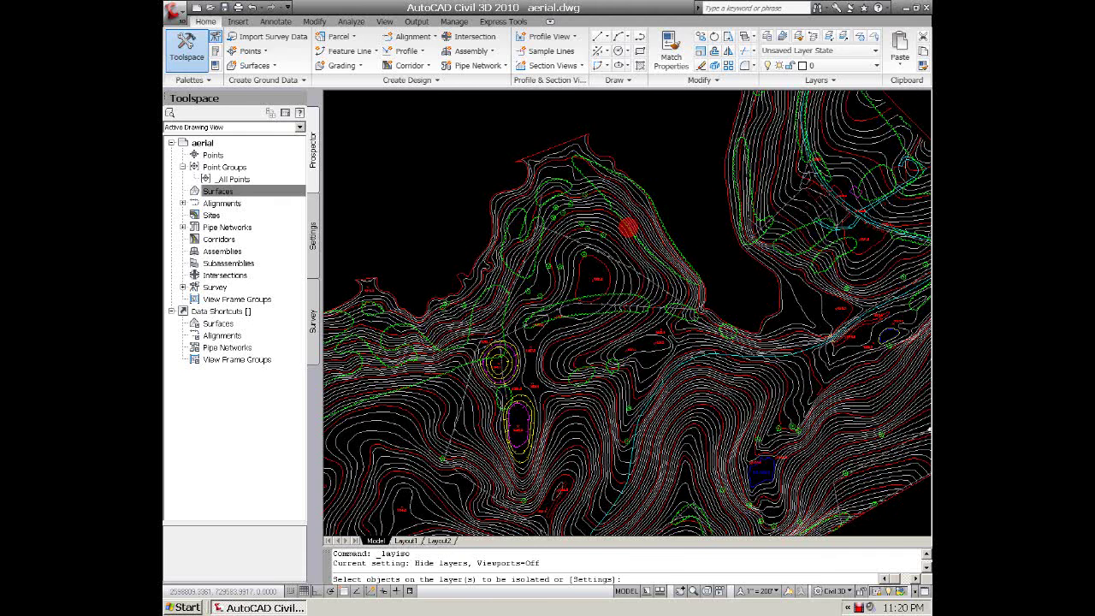
scroll(608, 245, "up", 3)
left_click(609, 245)
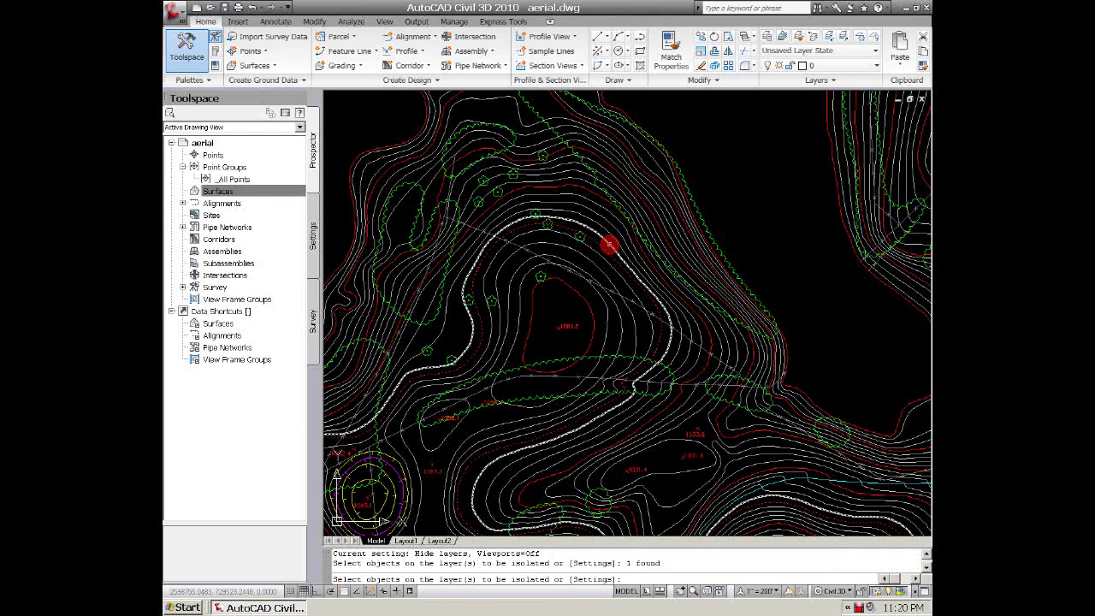
left_click(571, 289)
scroll(571, 289, "down", 4)
left_click(517, 325)
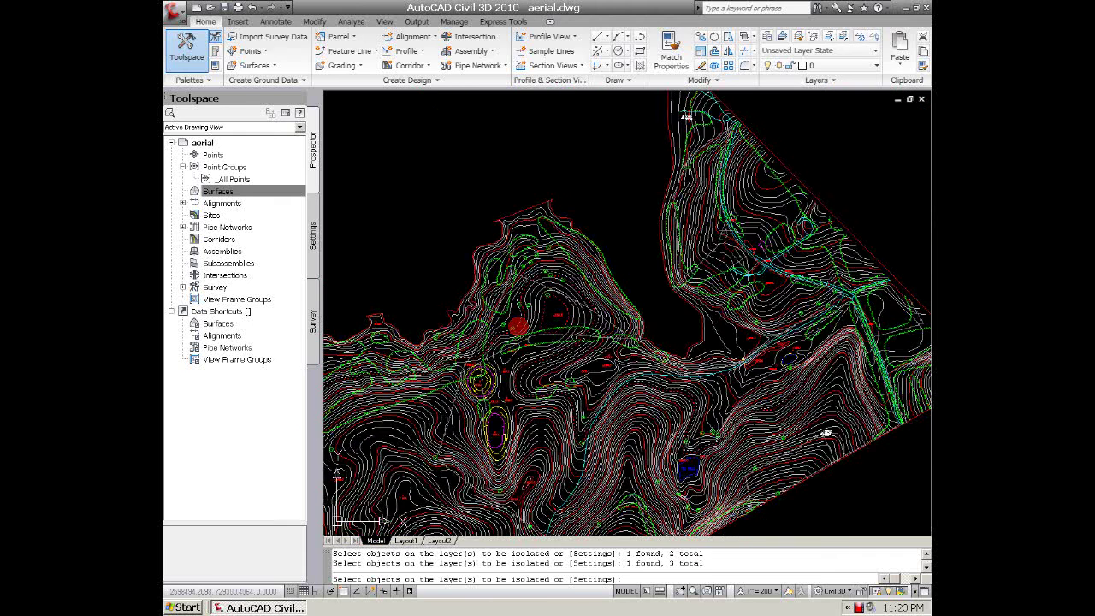
scroll(500, 372, "up", 4)
scroll(473, 389, "up", 2)
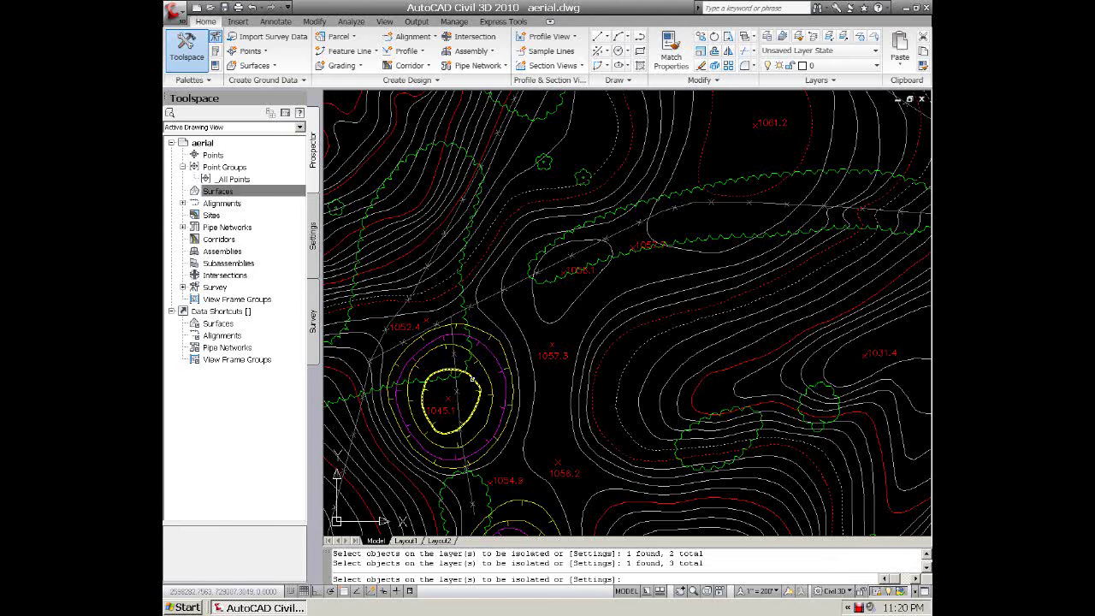
left_click(497, 363)
left_click(494, 361)
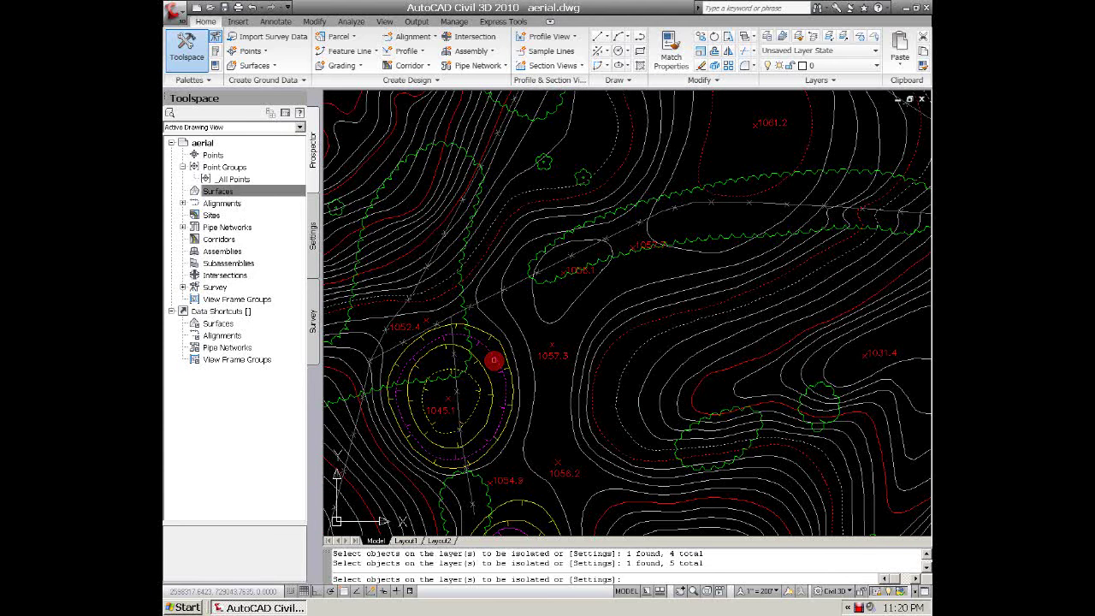
key("Return")
scroll(505, 358, "down", 2)
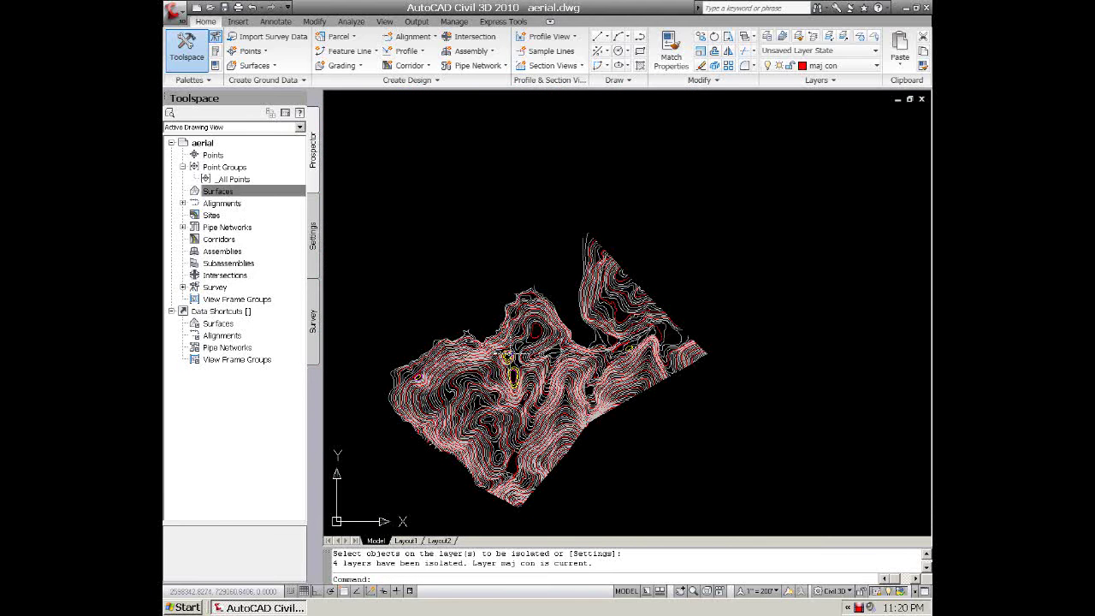
Create a TIN surface named eg, keeping the Contours 2' and 10' (Background) style.
left_click(219, 192)
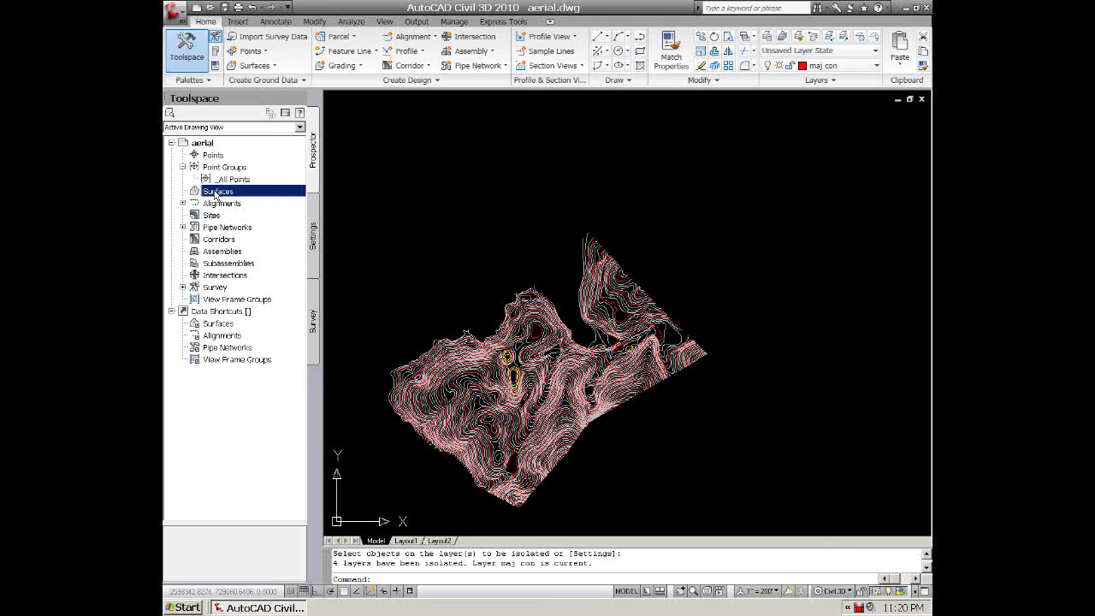
right_click(215, 195)
left_click(254, 197)
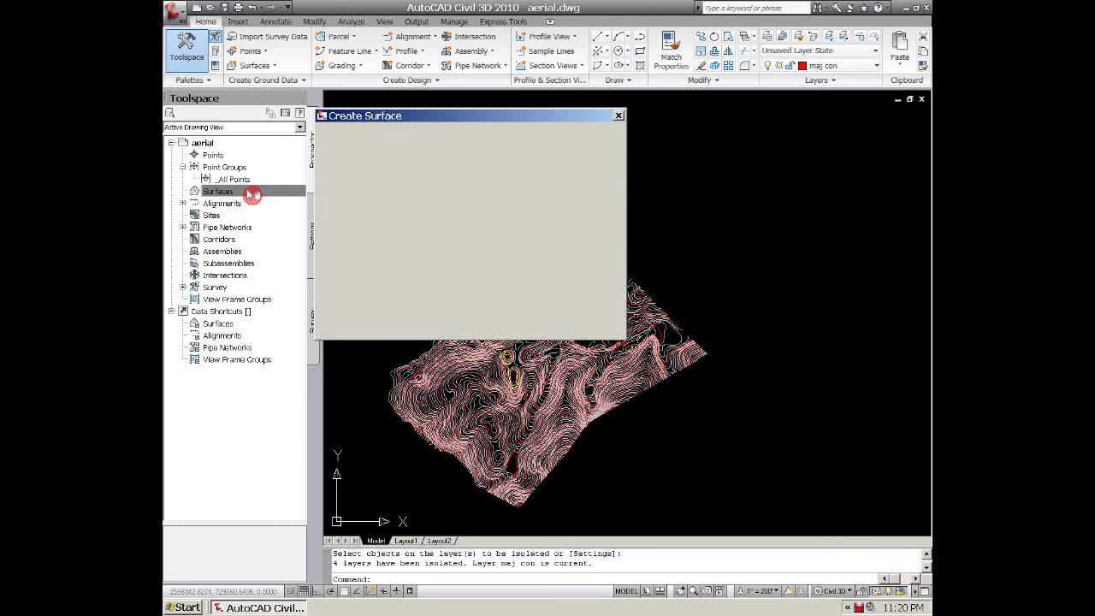
left_click(513, 184)
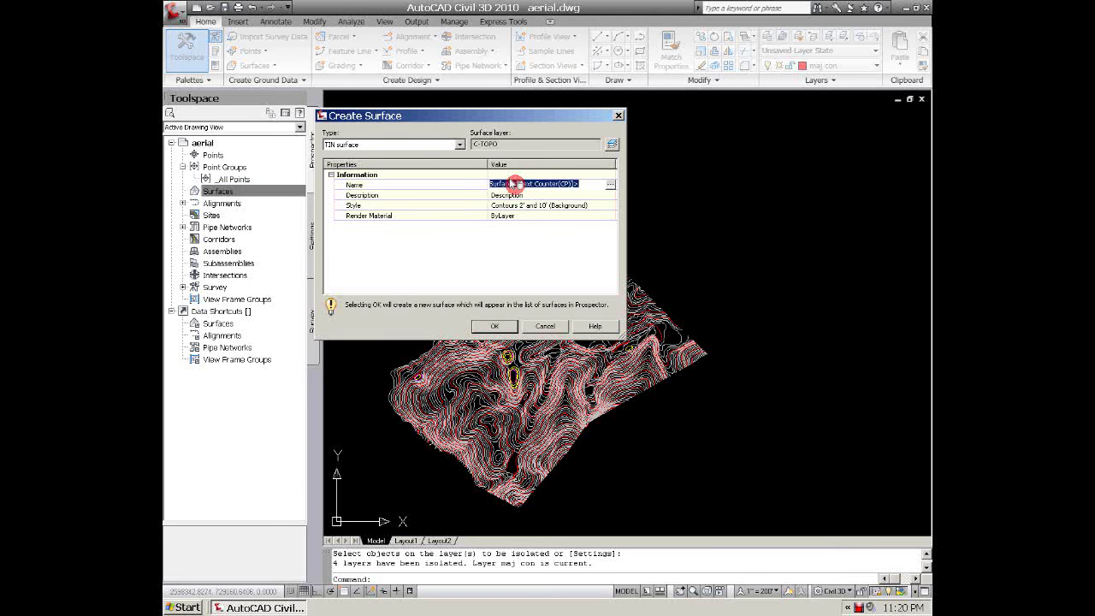
type("eg")
left_click(388, 286)
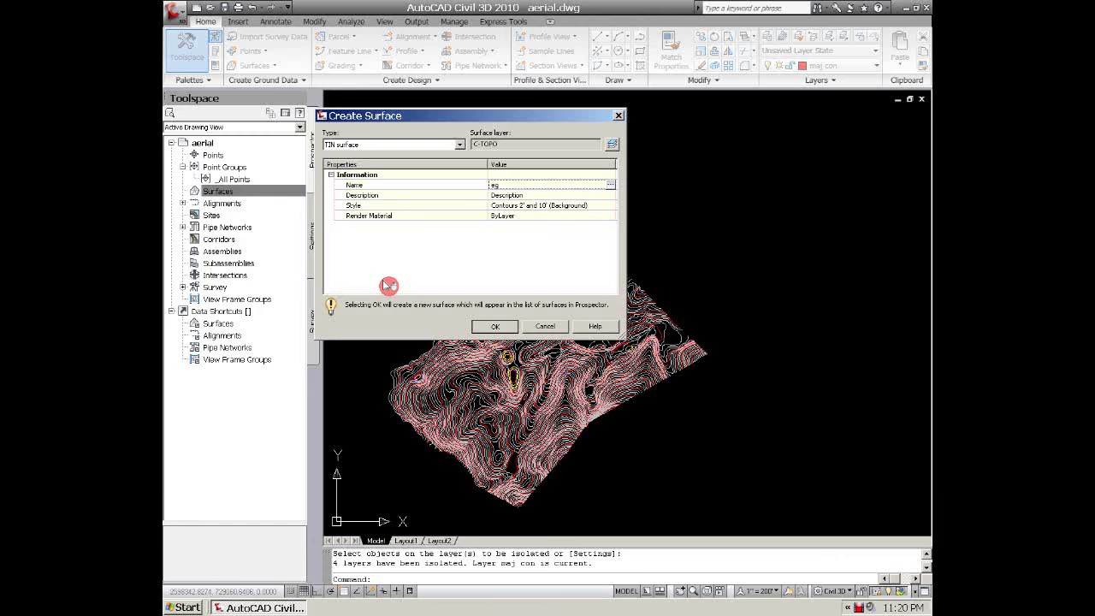
key("Return")
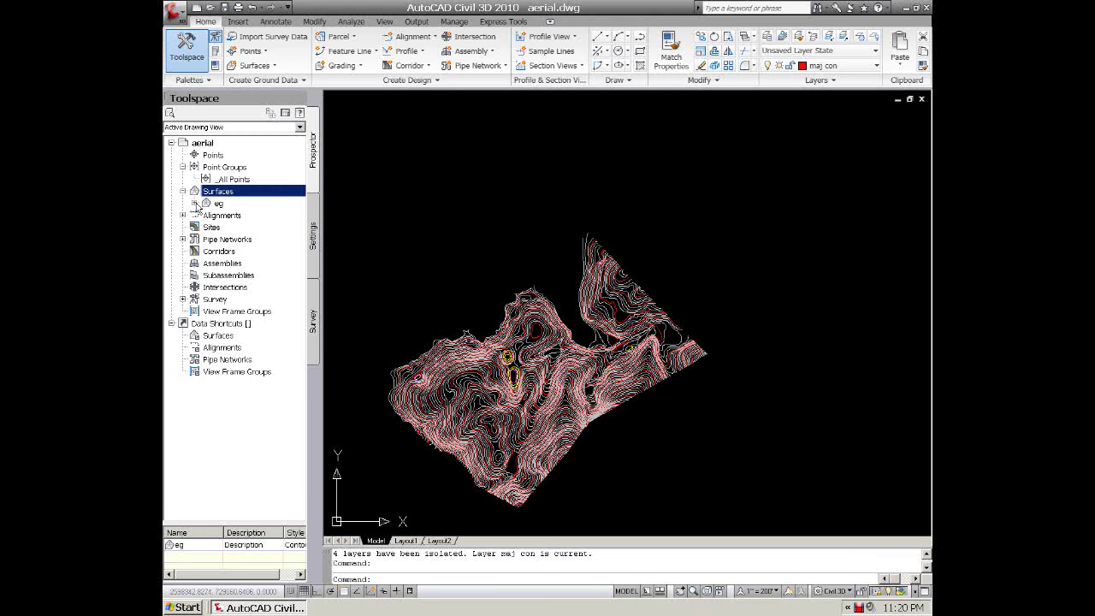
Add all isolated contours to the eg surface's definition as contour data described as eg, and dismiss the event viewer.
left_click(195, 203)
left_click(205, 239)
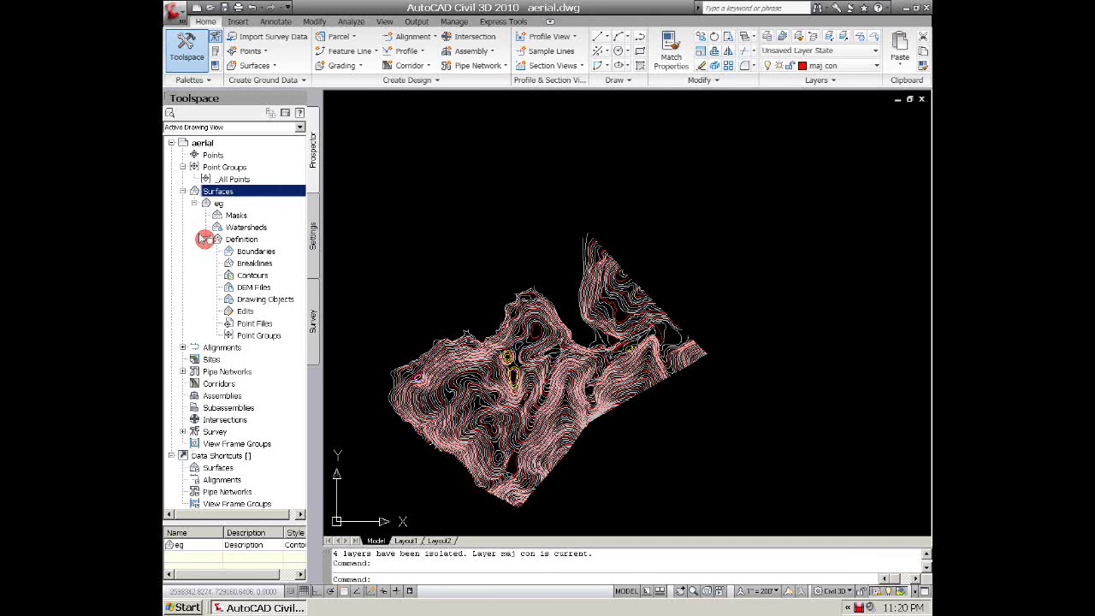
left_click(246, 275)
right_click(255, 276)
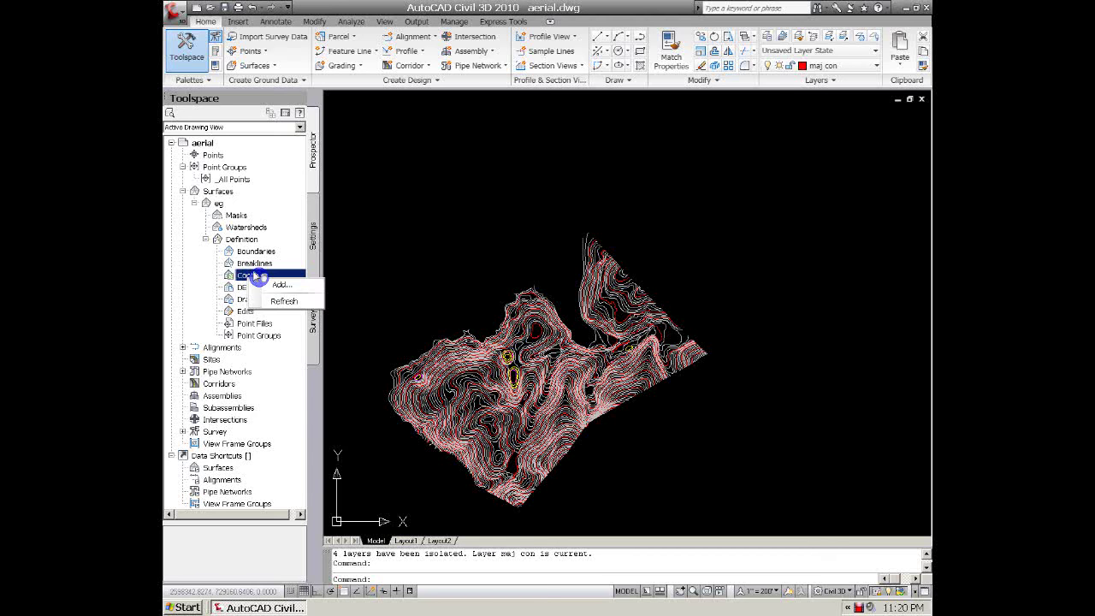
left_click(282, 284)
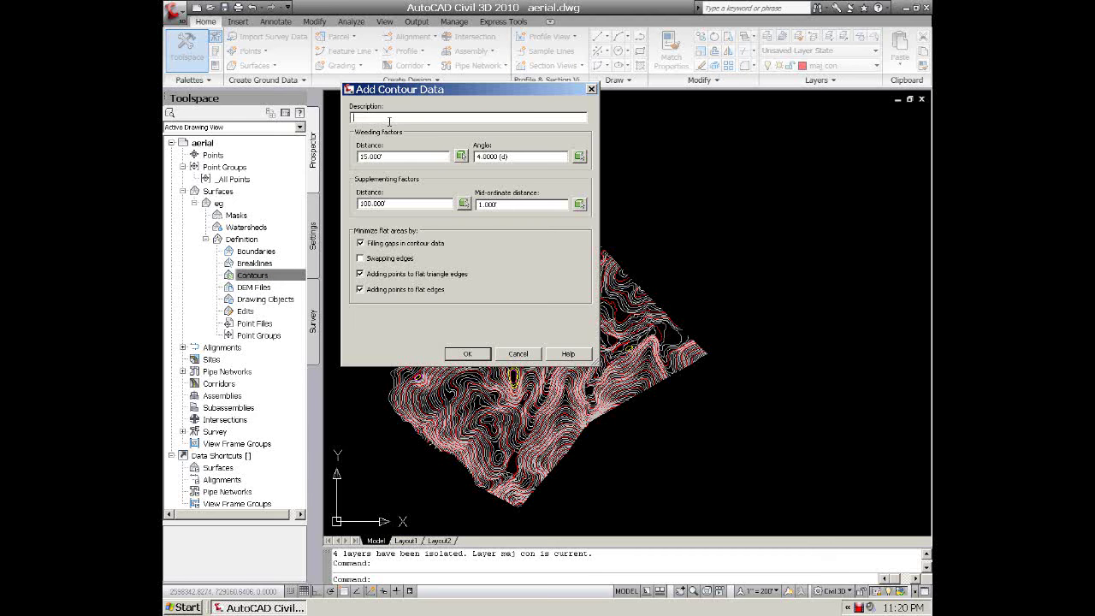
type("eg")
left_click(457, 350)
scroll(617, 250, "down", 5)
left_click(686, 222)
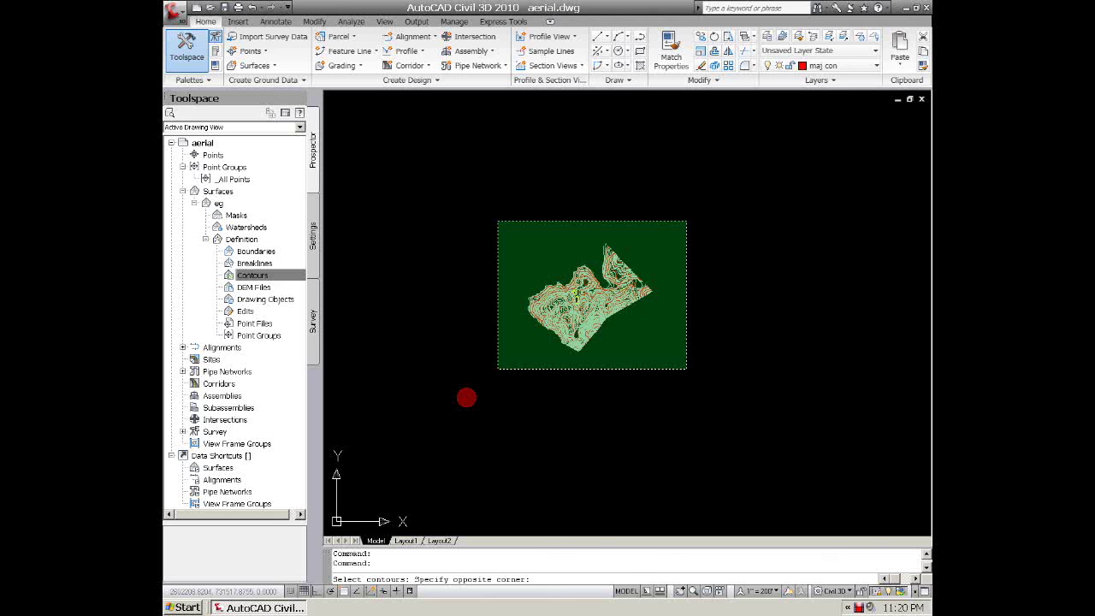
left_click(498, 368)
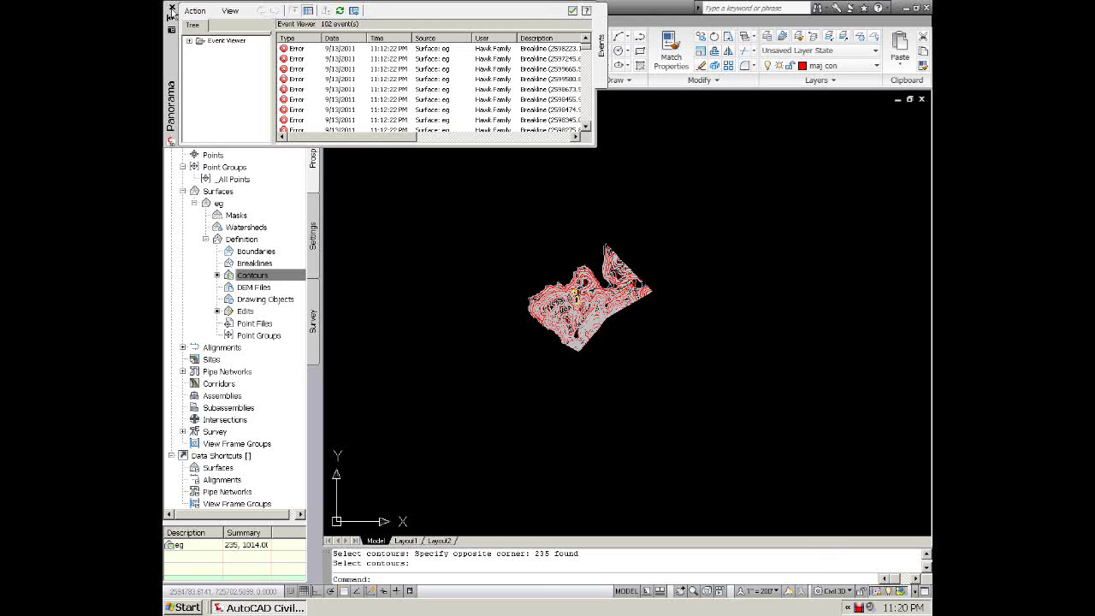
left_click(171, 9)
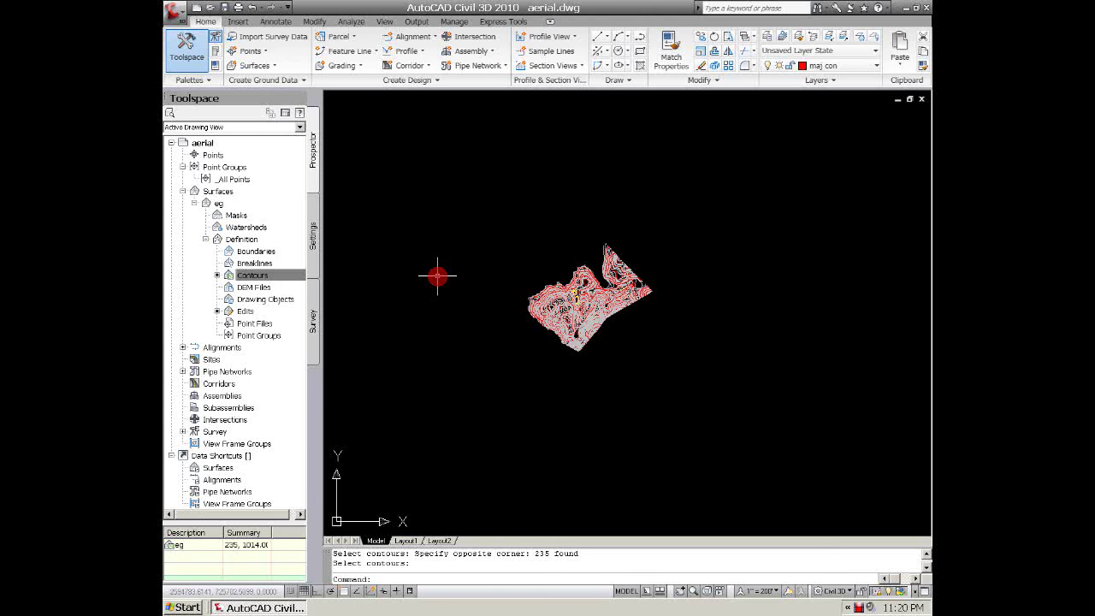
Restore the layers hidden by the layer isolation.
scroll(599, 268, "up", 3)
scroll(596, 268, "up", 3)
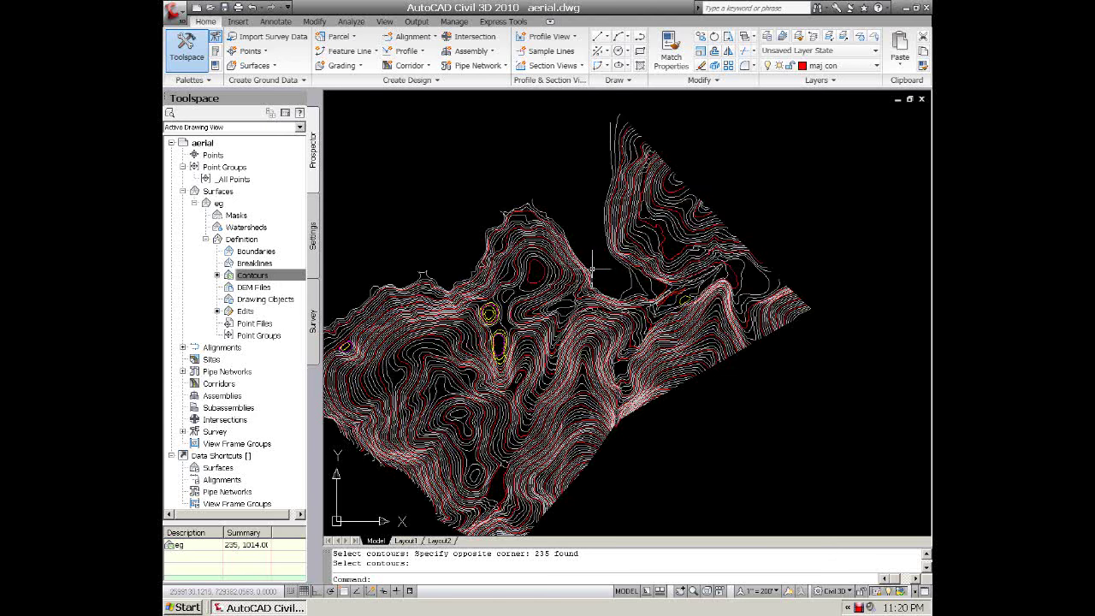
scroll(591, 268, "down", 2)
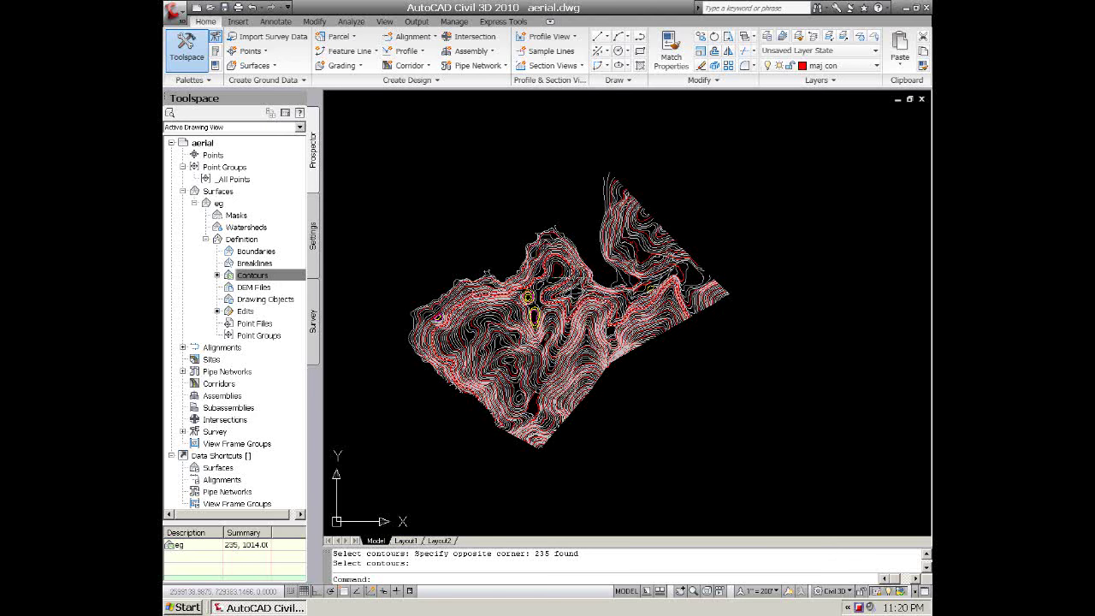
left_click(842, 37)
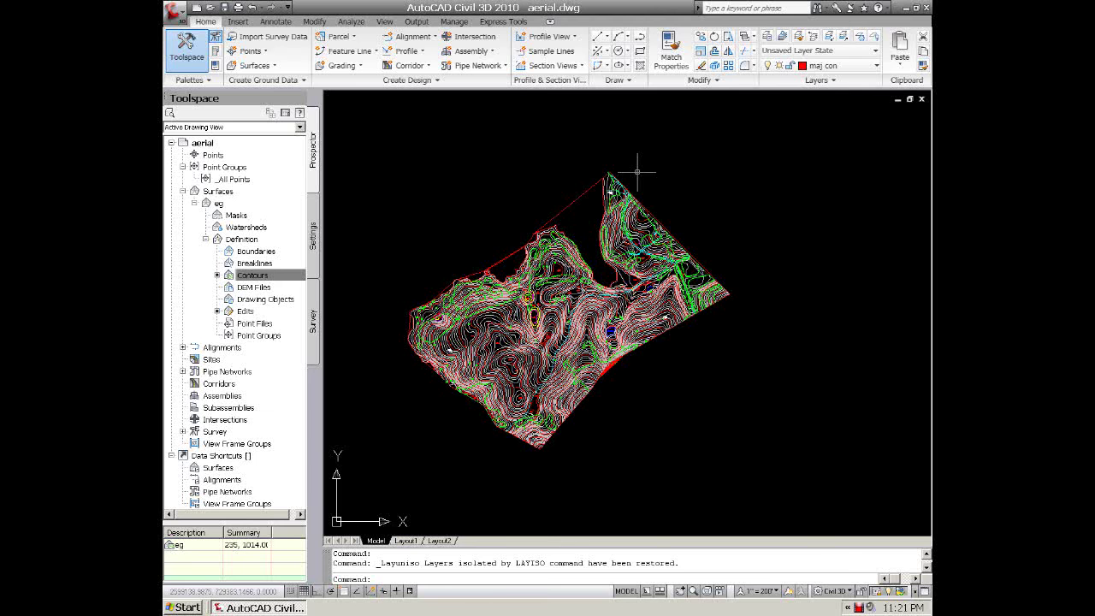
Select the eg surface and examine where its outer border spans the gaps outside the mapped contours.
left_click(524, 274)
scroll(580, 203, "up", 2)
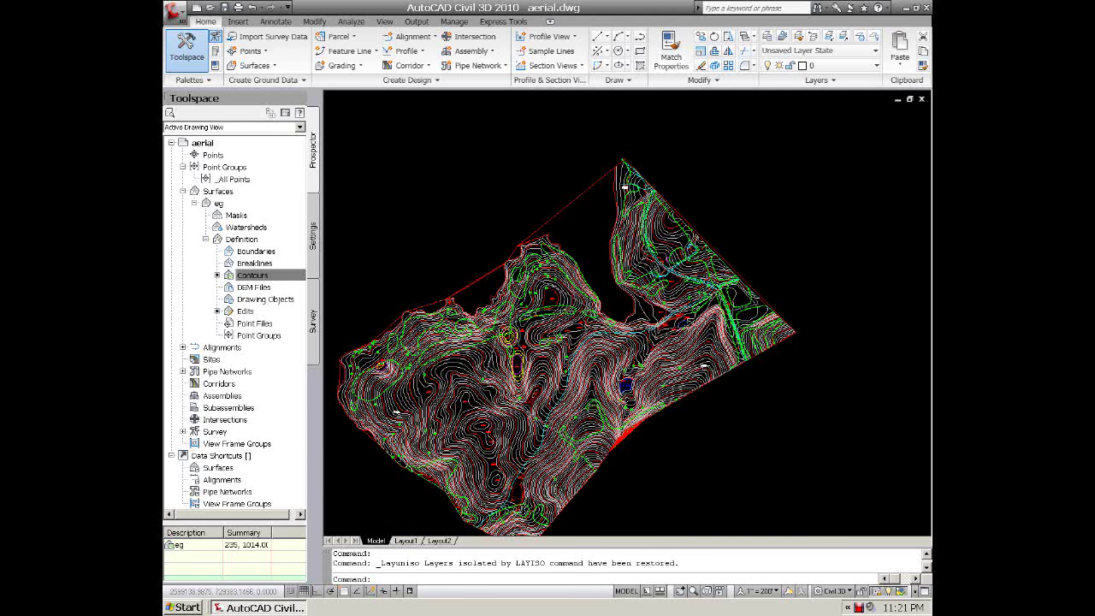
scroll(565, 208, "up", 2)
left_click(564, 204)
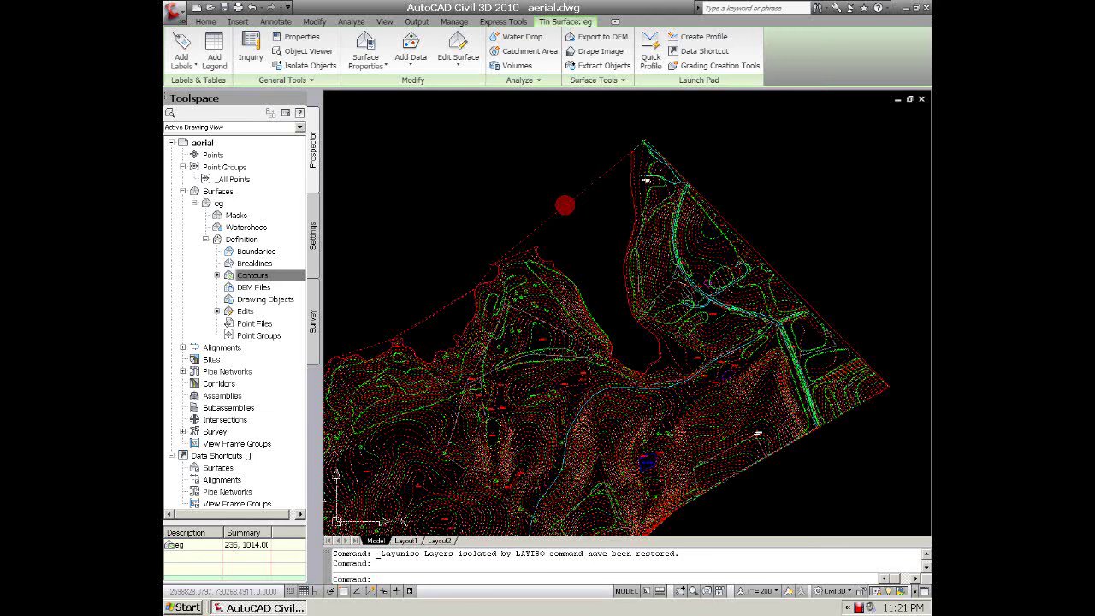
scroll(579, 203, "down", 2)
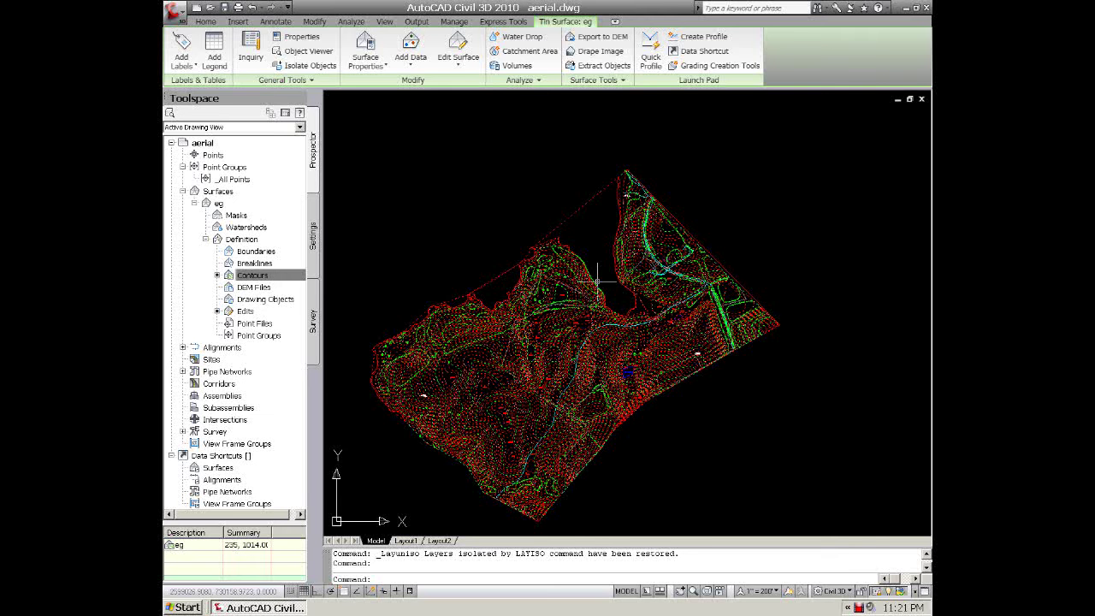
scroll(597, 280, "up", 3)
scroll(607, 286, "down", 2)
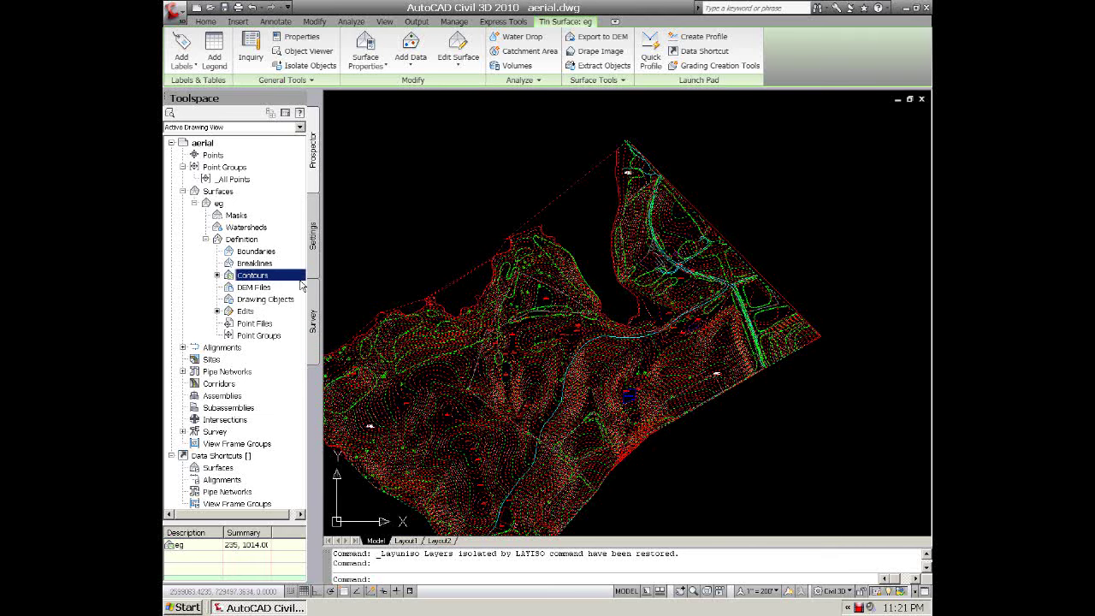
key("Escape")
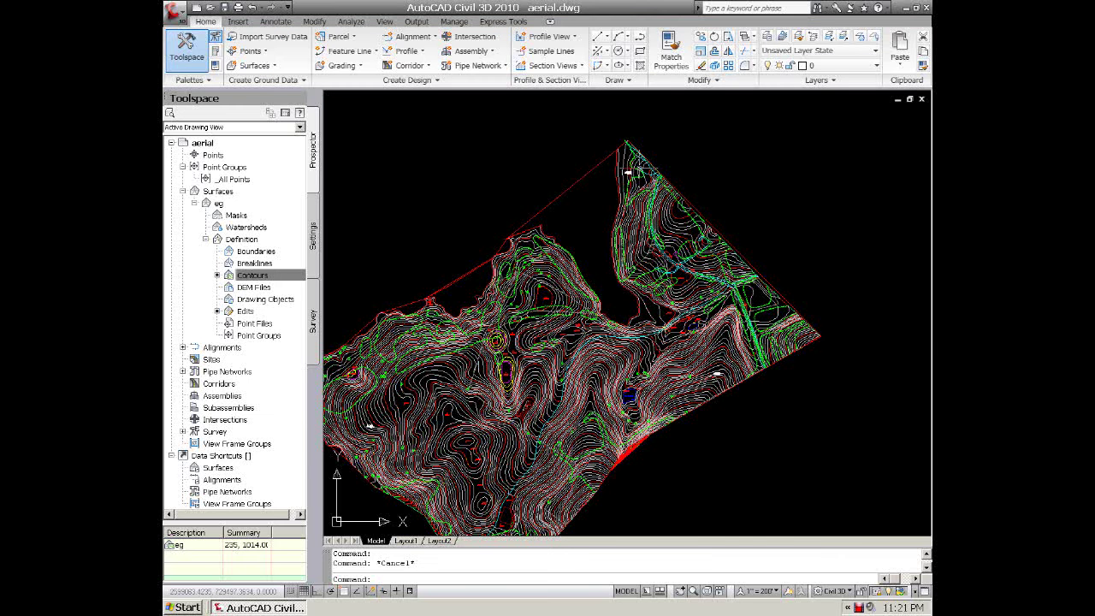
Select the red polyline on the boundary layer, examine how it follows the site's edge, and clear the selection.
scroll(597, 133, "up", 3)
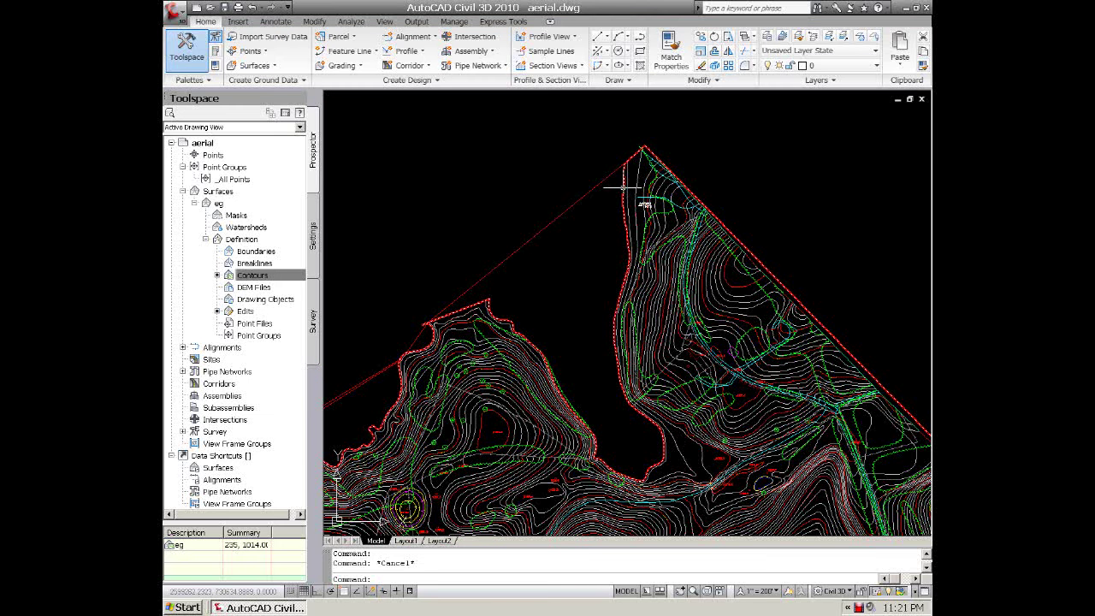
left_click(623, 190)
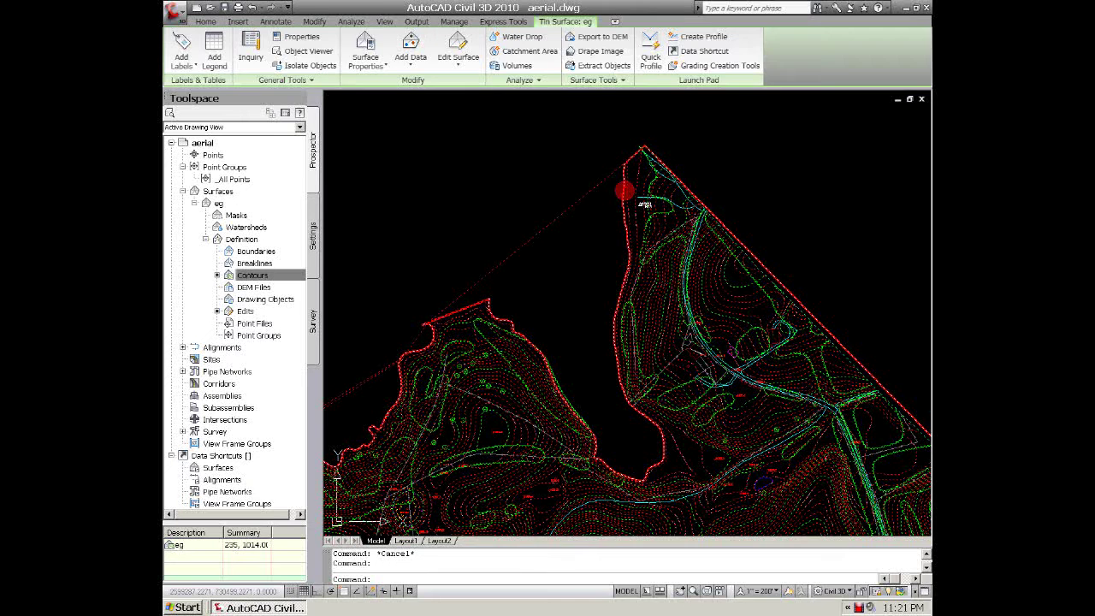
key("Escape")
left_click(621, 188)
scroll(622, 189, "down", 4)
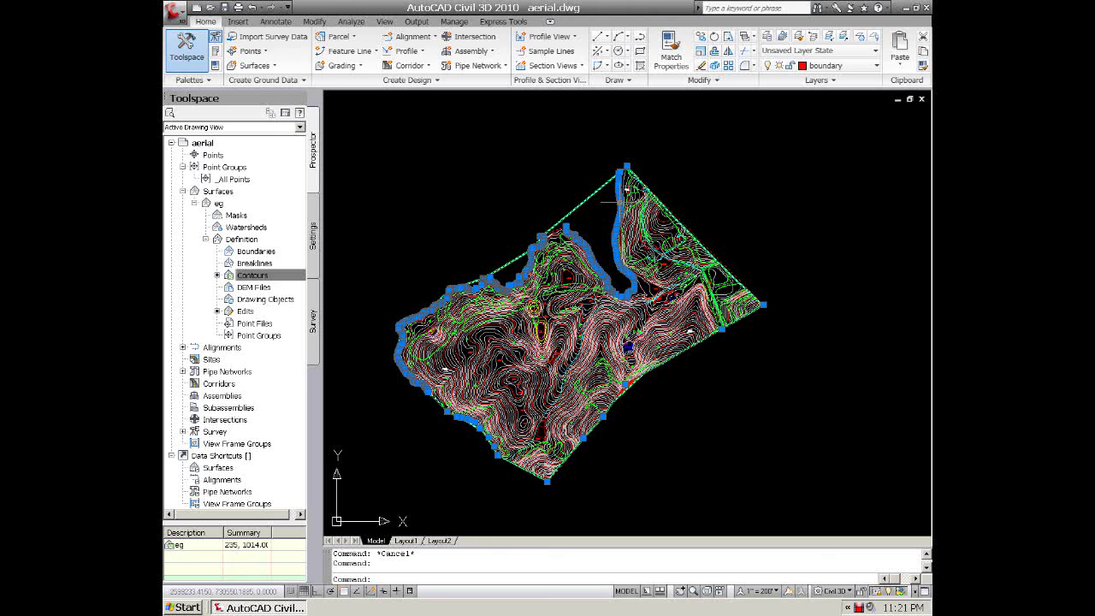
scroll(627, 182, "up", 2)
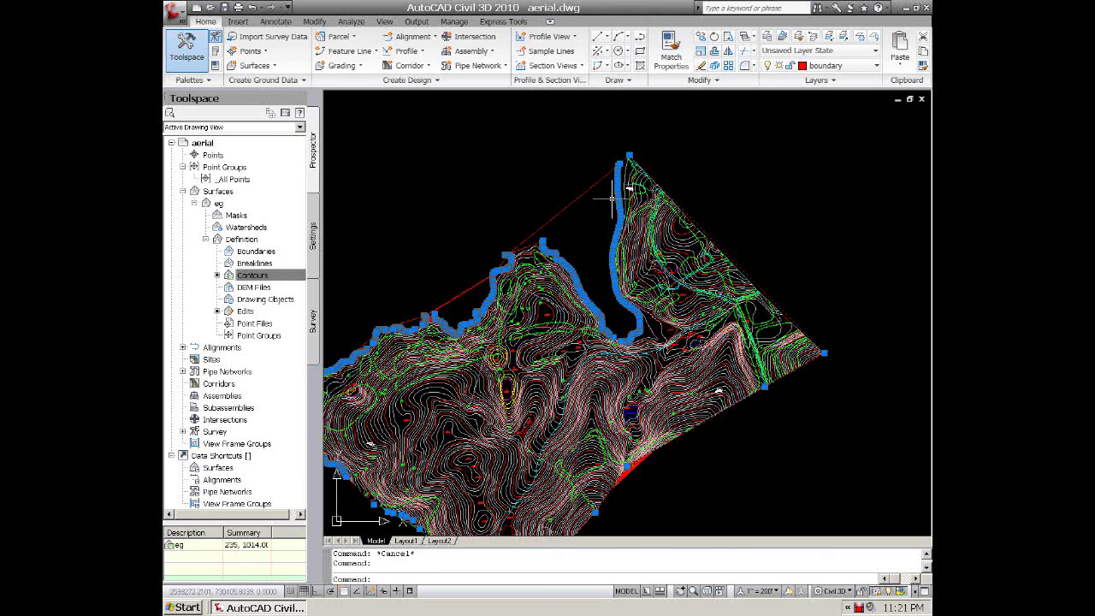
scroll(613, 198, "up", 2)
scroll(657, 156, "down", 2)
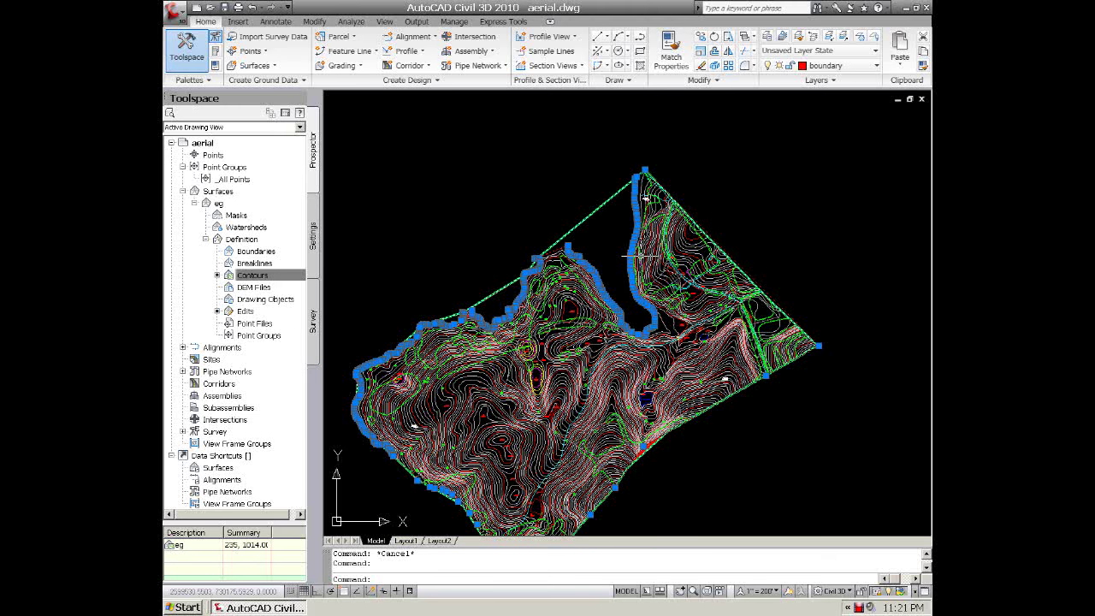
key("Escape")
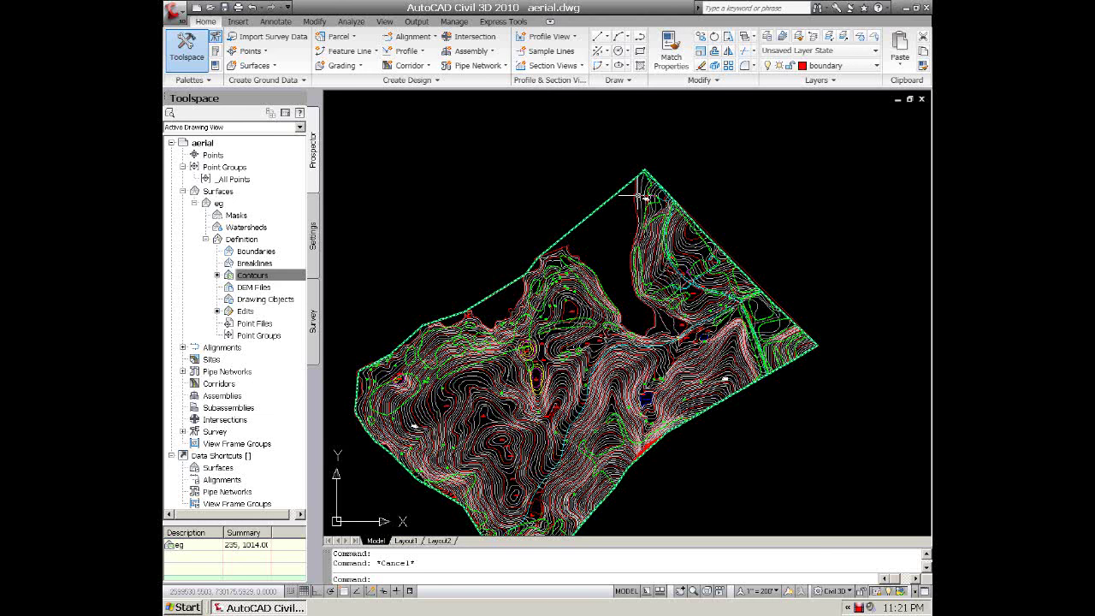
Add the red site-edge polyline to the eg surface as an outer boundary named bd1, with the non-destructive breakline option on.
right_click(242, 251)
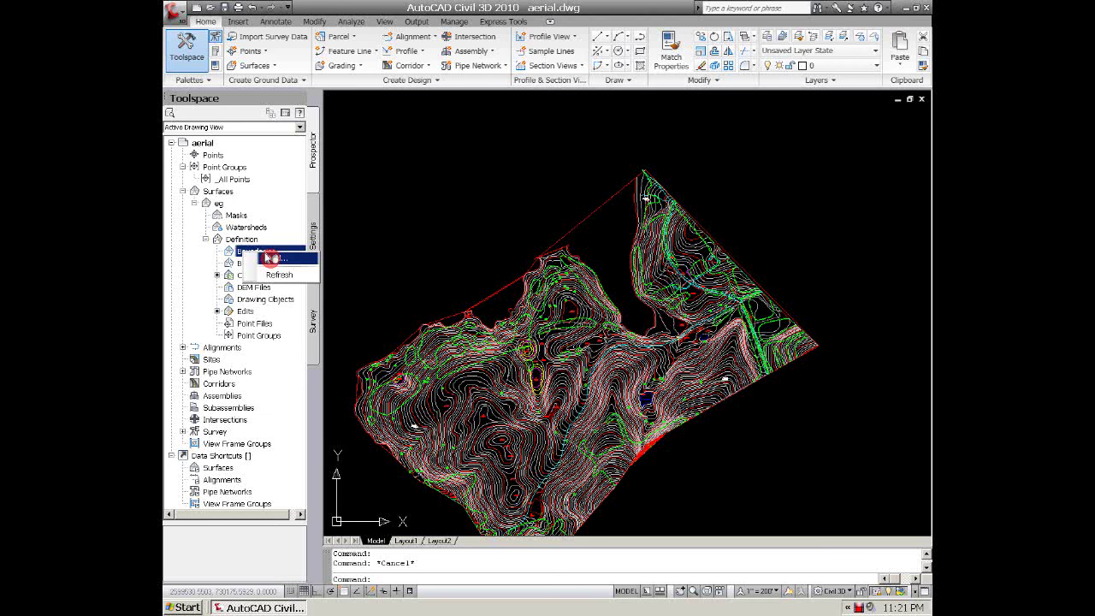
left_click(272, 258)
type("bl")
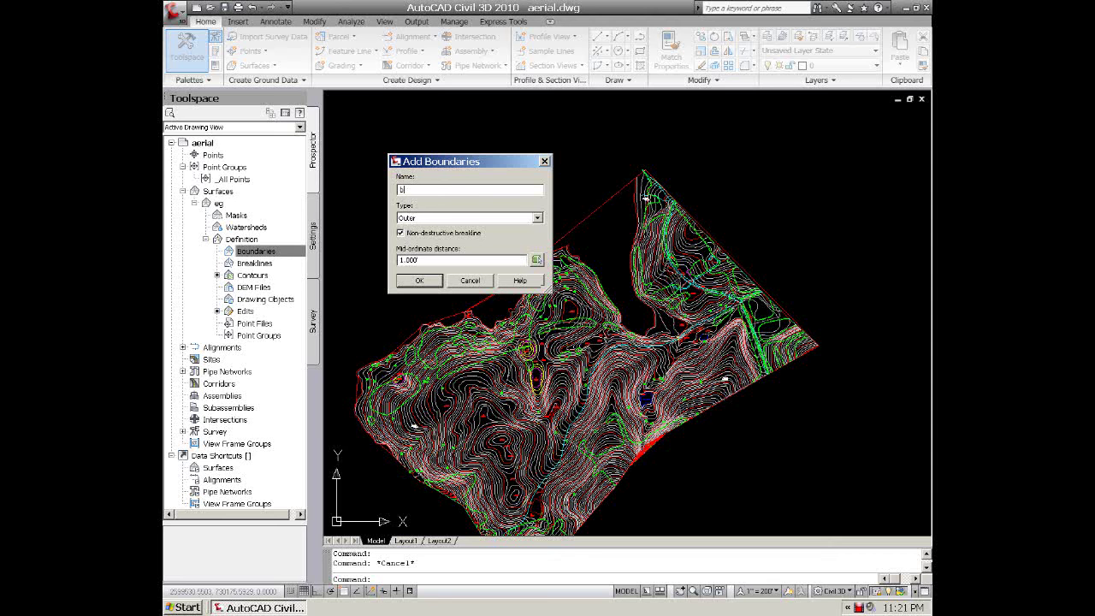
type("d1")
left_click(419, 282)
scroll(654, 257, "up", 5)
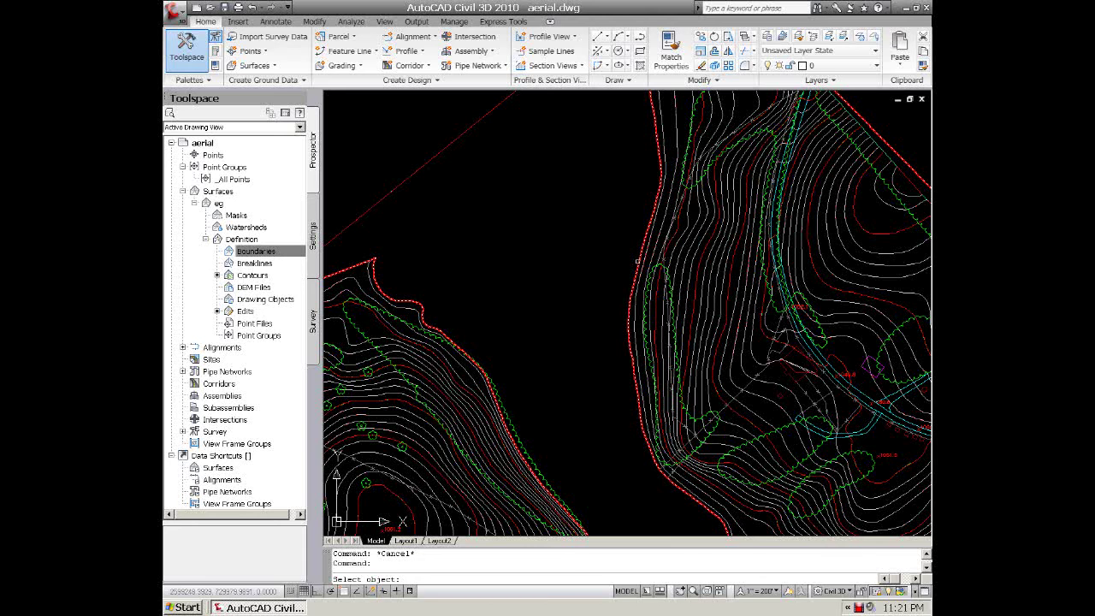
left_click(633, 256)
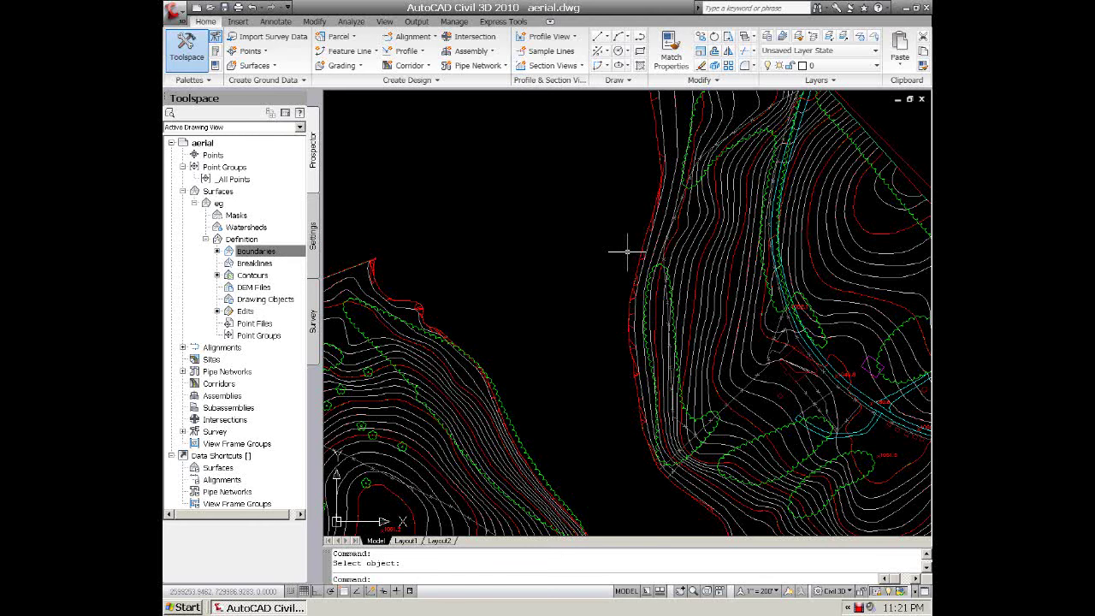
scroll(570, 240, "down", 5)
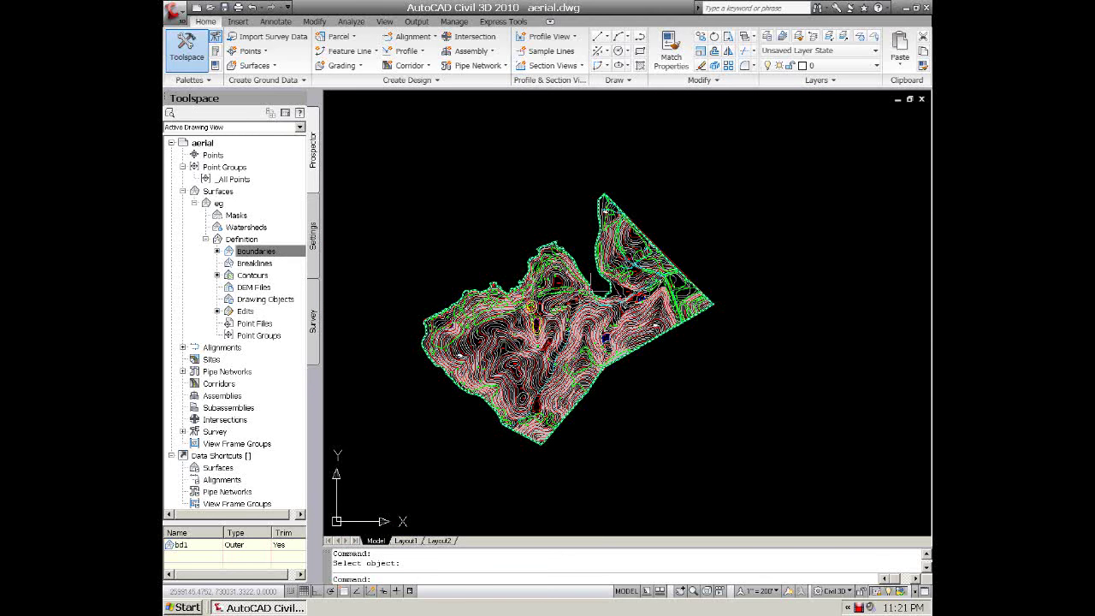
scroll(603, 282, "up", 3)
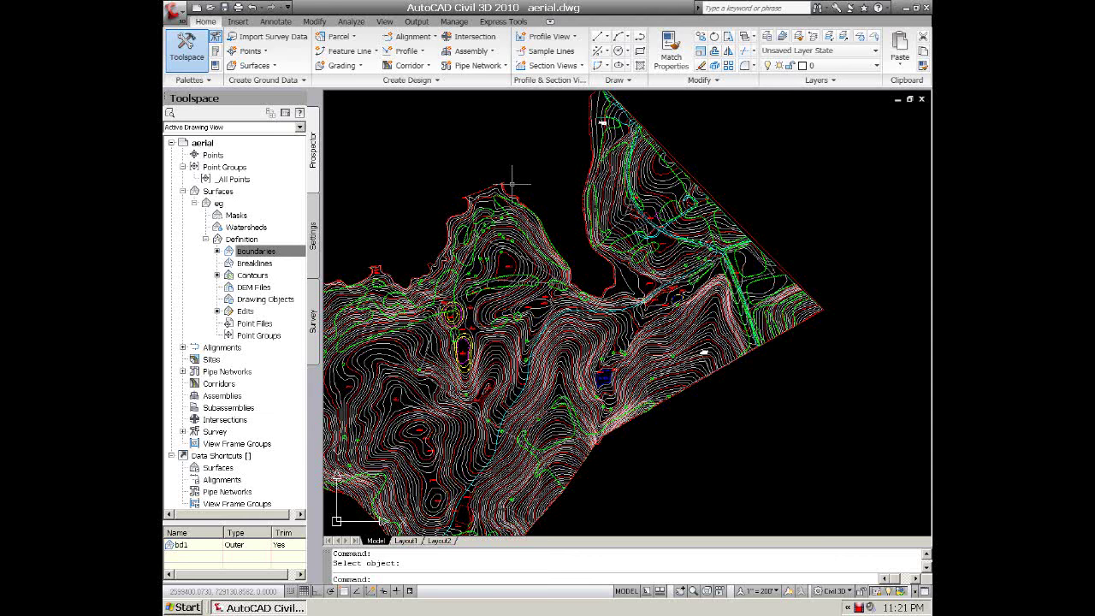
scroll(565, 251, "down", 2)
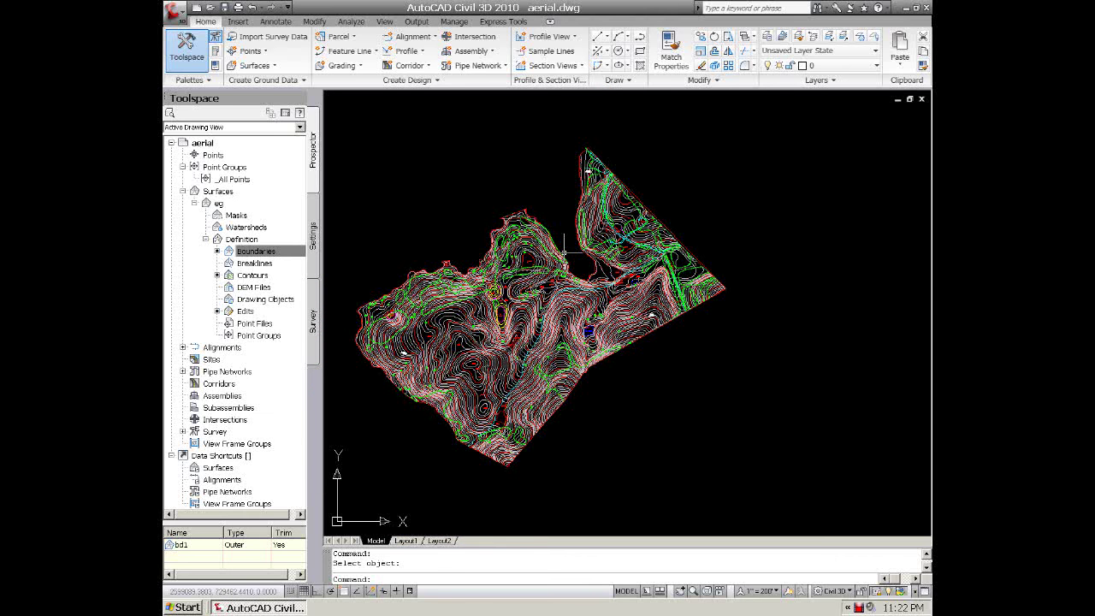
Add single contour labels to the eg surface's 1110, 1100, 1090 and 1080 major contours northwest of the hilltop.
left_click(283, 21)
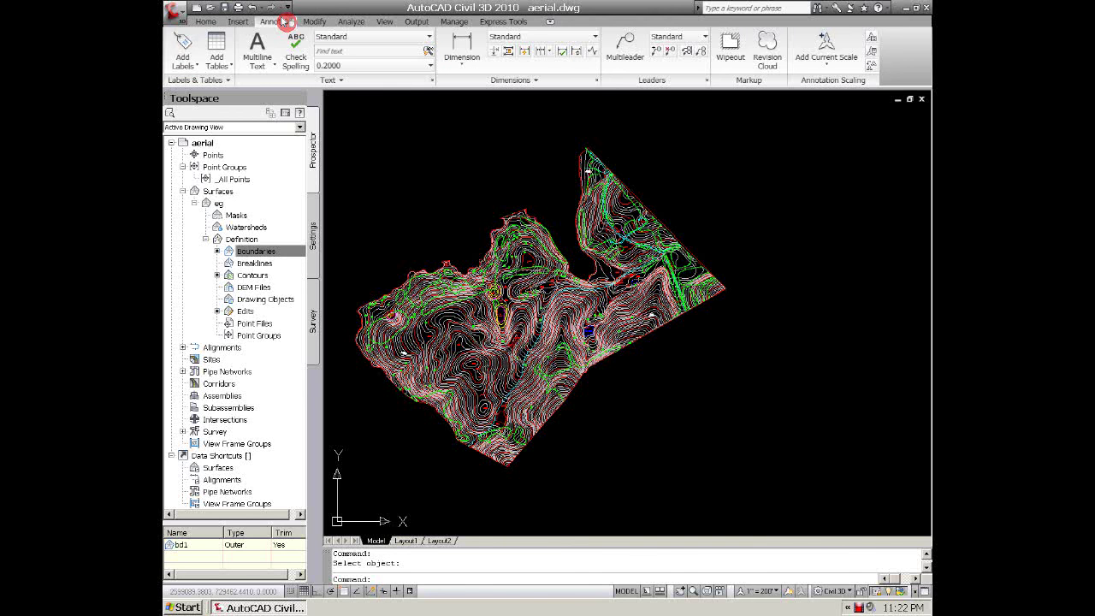
left_click(195, 68)
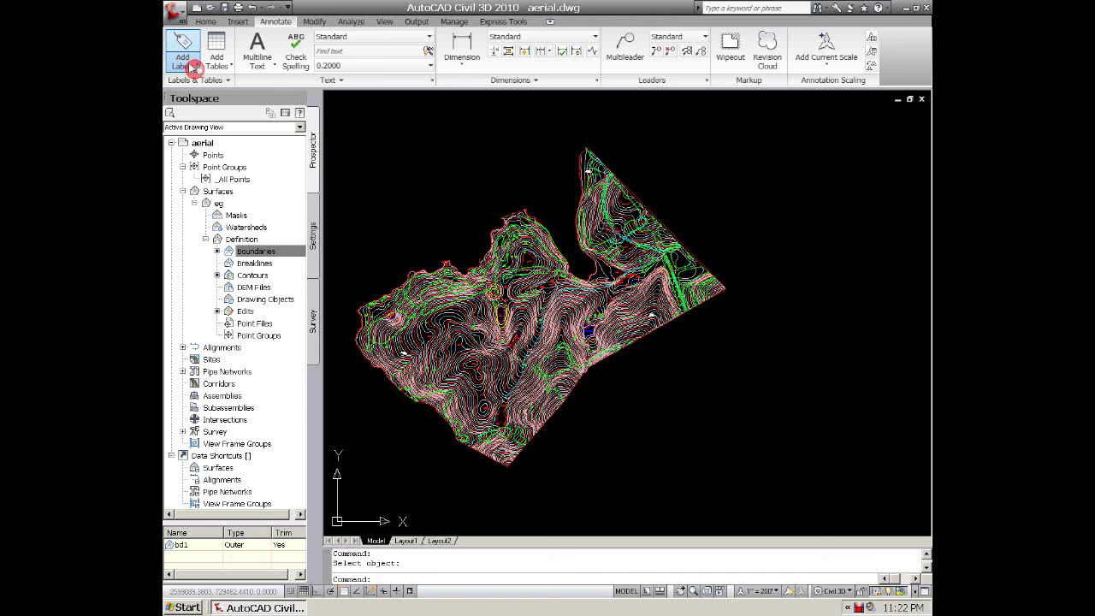
left_click(354, 126)
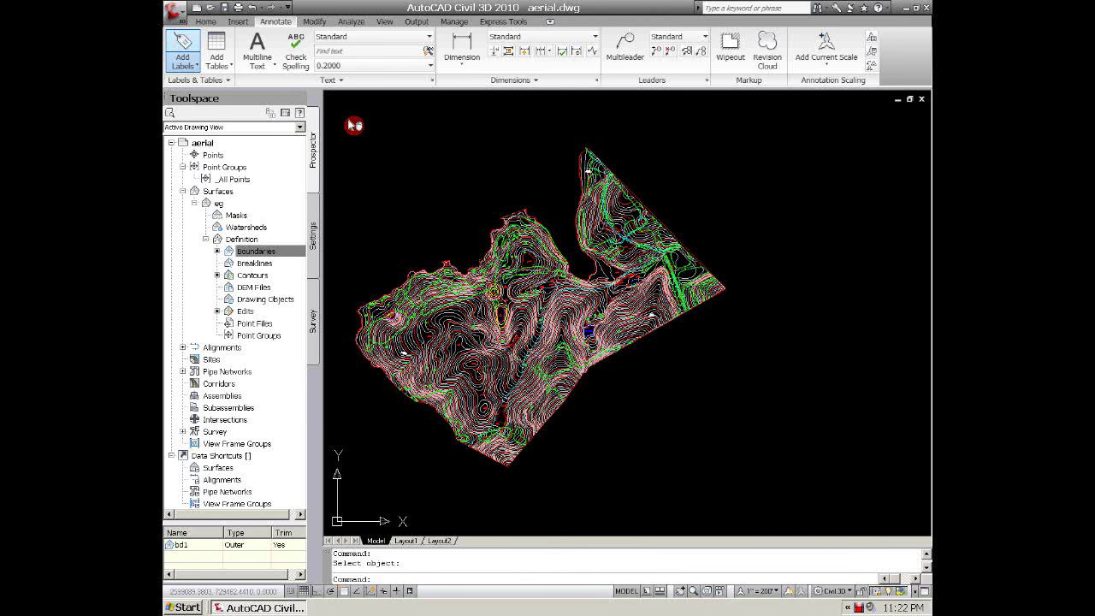
scroll(462, 342, "up", 6)
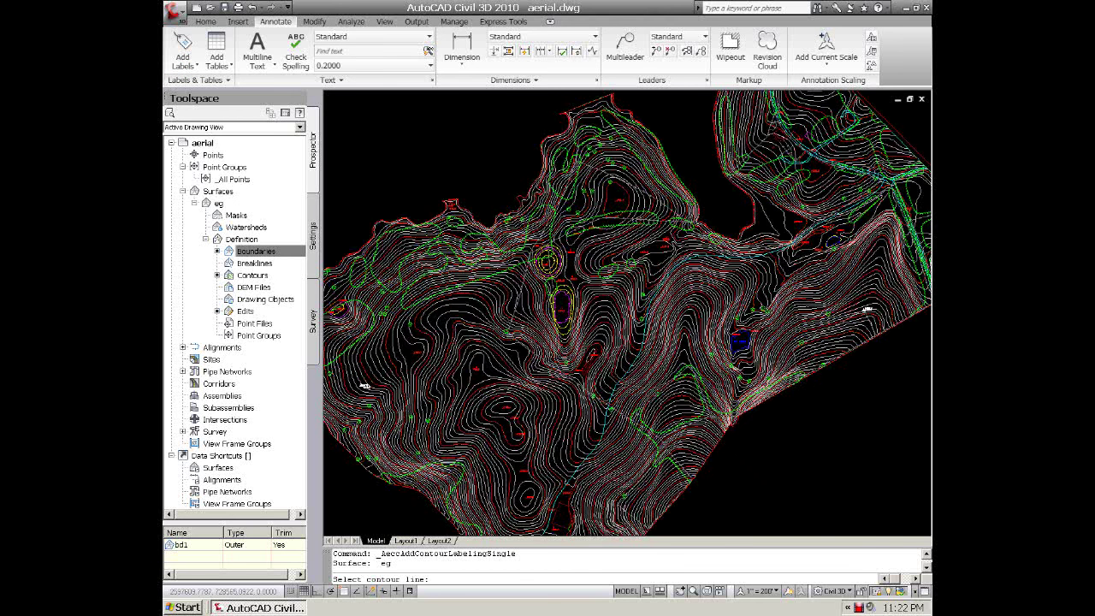
scroll(465, 342, "up", 2)
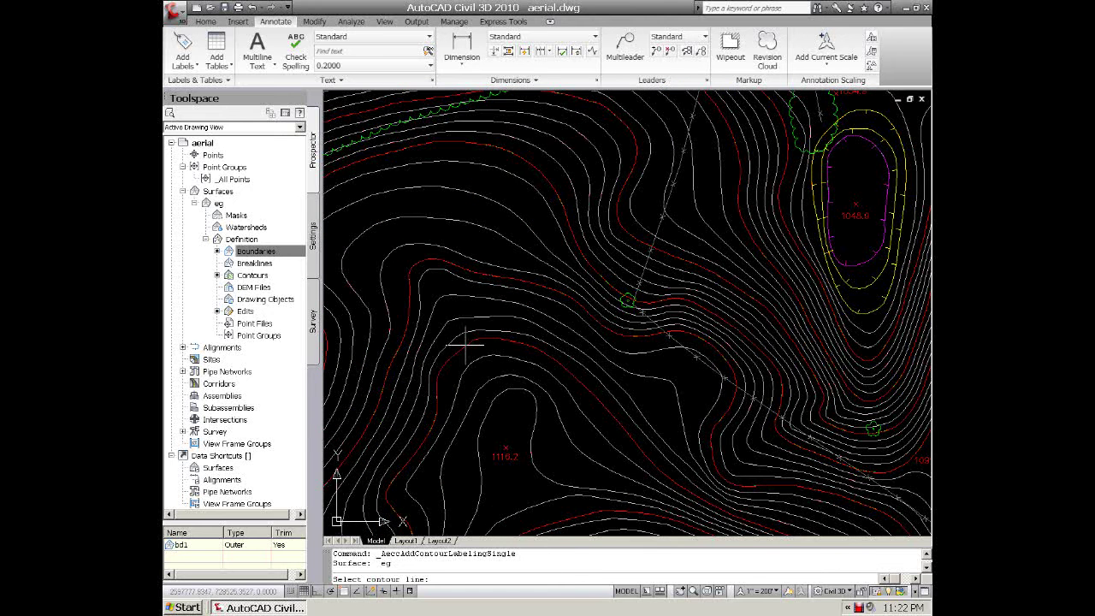
left_click(465, 342)
left_click(420, 263)
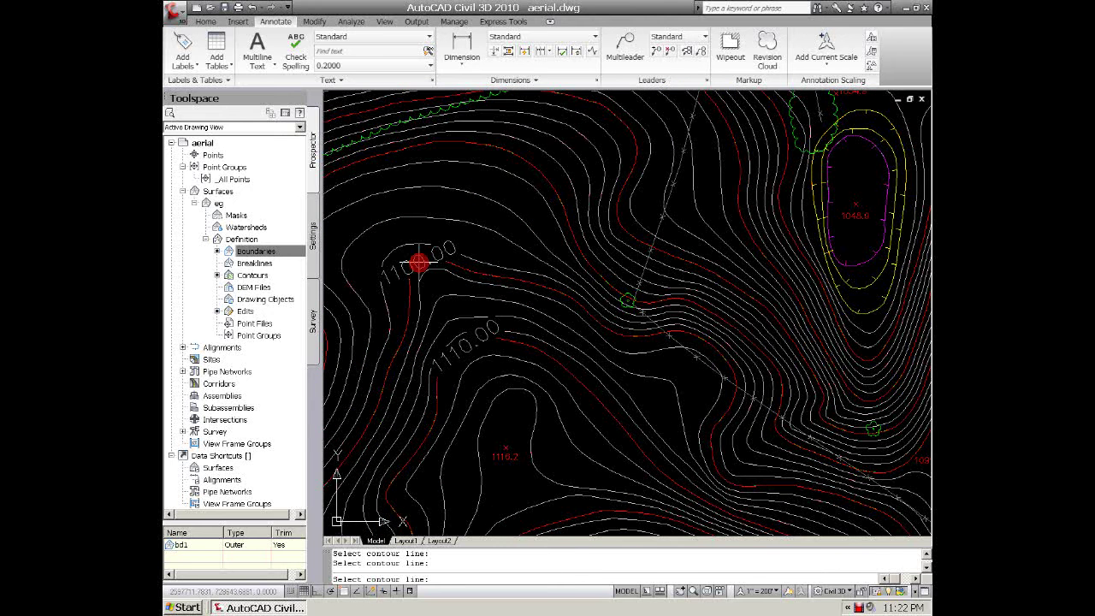
scroll(419, 263, "down", 4)
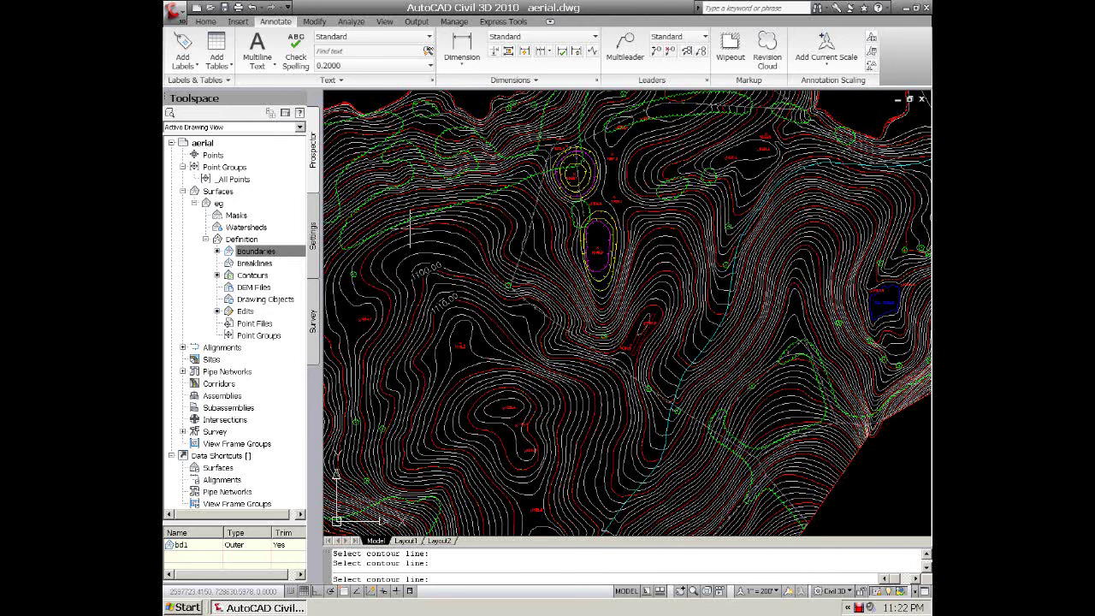
left_click(396, 214)
left_click(397, 214)
key("Escape")
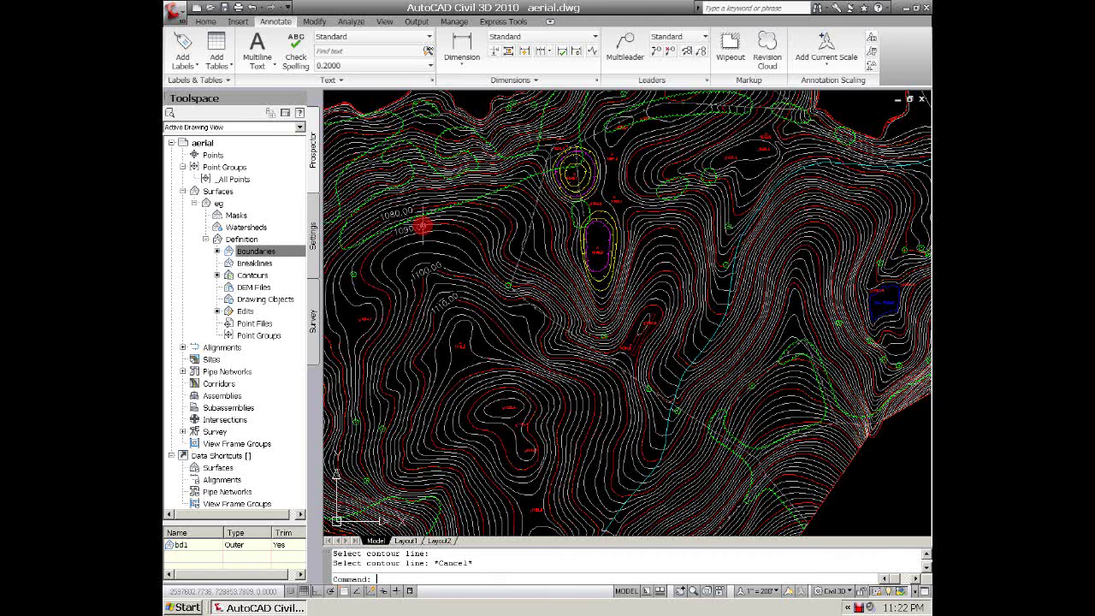
Create a manual point snapped to the intersection of the hilltop's 1135.4 spot mark, with description spot and elevation 1135.4.
scroll(442, 256, "down", 3)
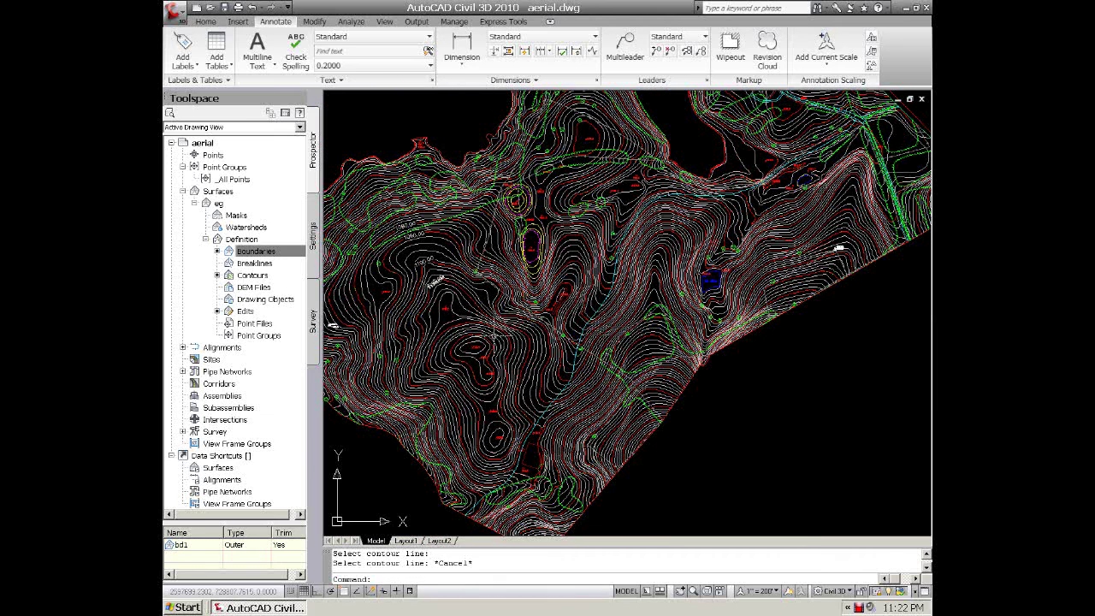
scroll(494, 336, "down", 1)
scroll(449, 346, "up", 4)
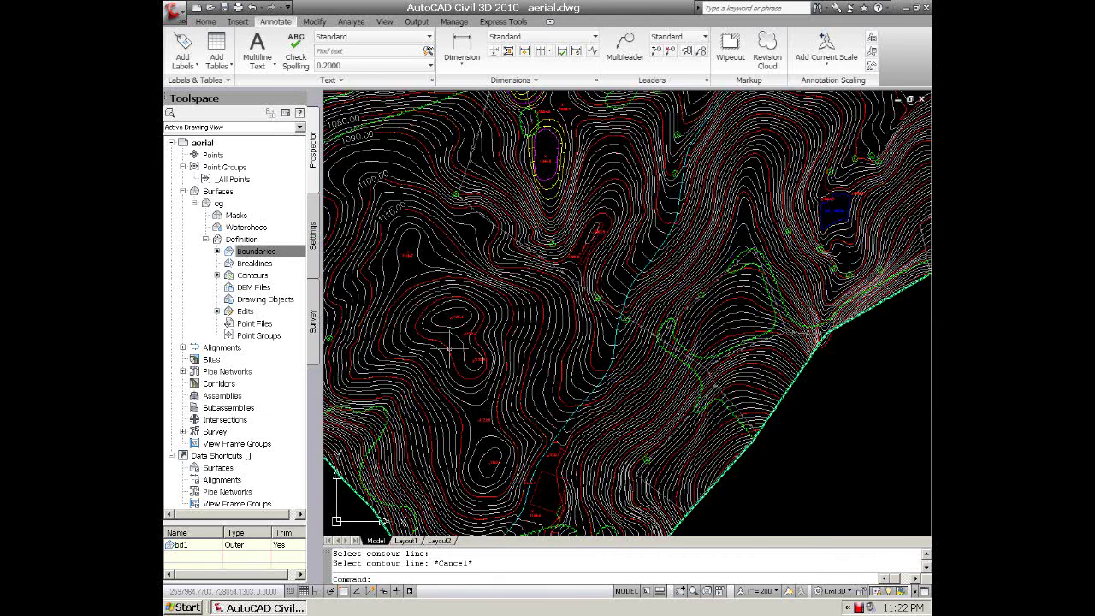
scroll(453, 338, "up", 3)
scroll(462, 329, "down", 2)
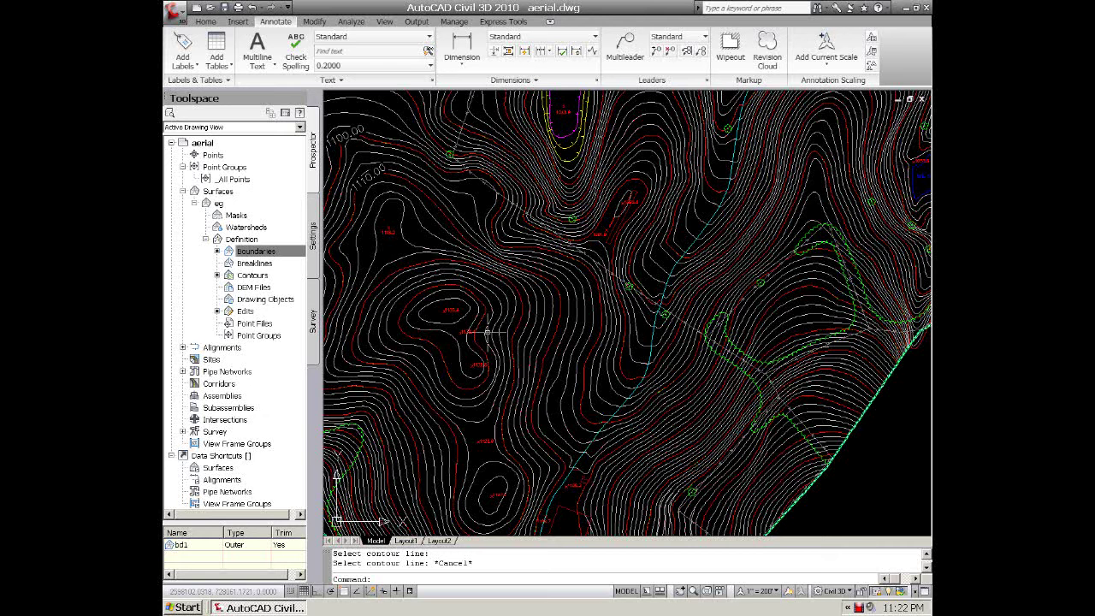
scroll(427, 295, "up", 2)
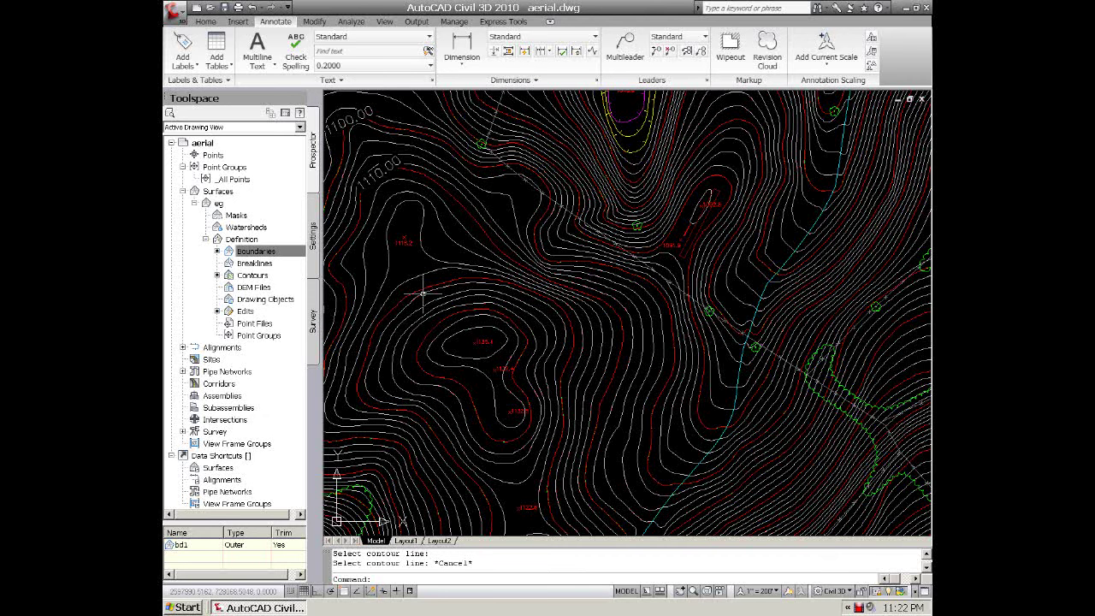
left_click(205, 22)
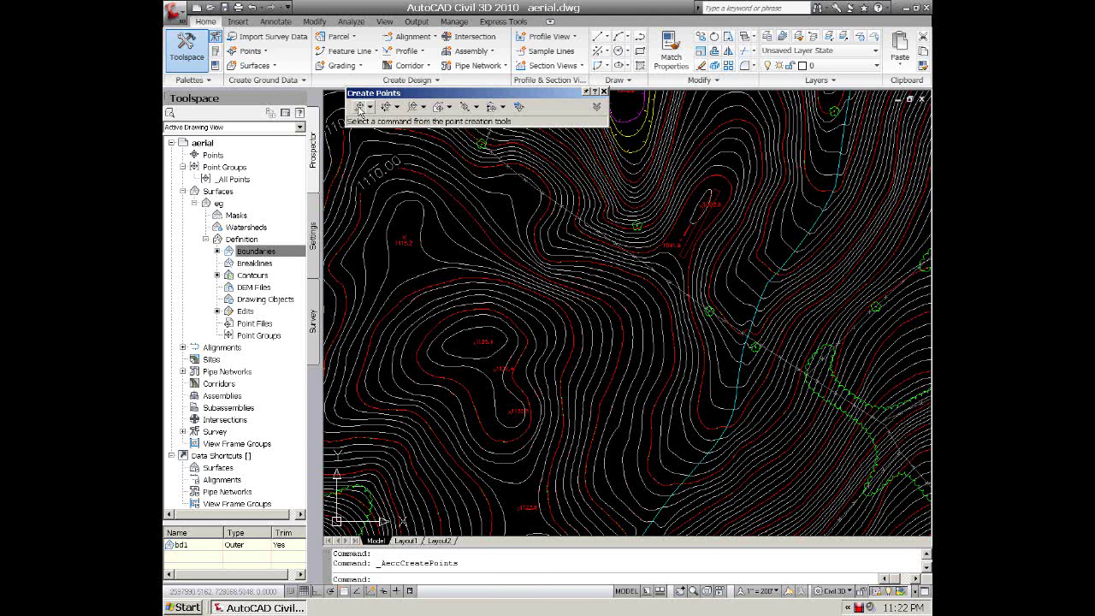
left_click(359, 107)
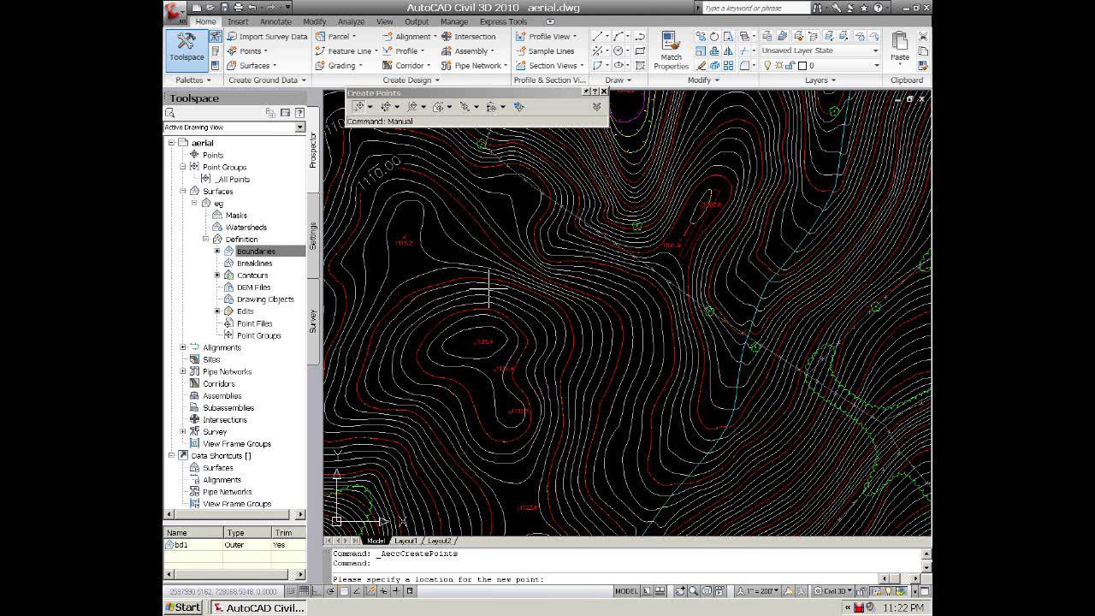
type("int")
key("Return")
scroll(469, 325, "up", 2)
scroll(441, 318, "up", 2)
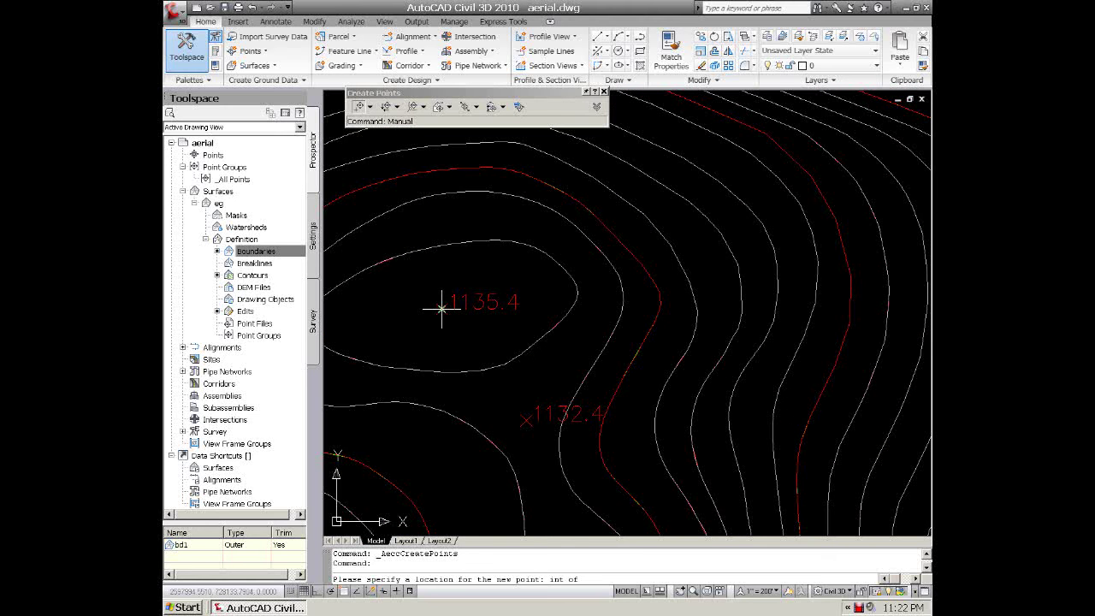
left_click(446, 307)
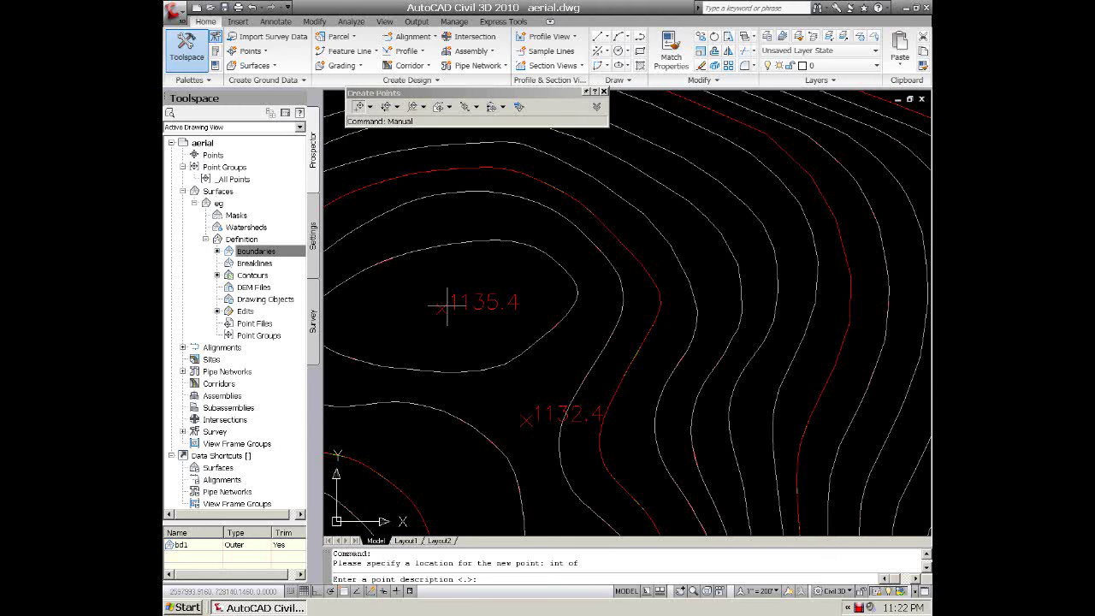
type("spot")
key("Return")
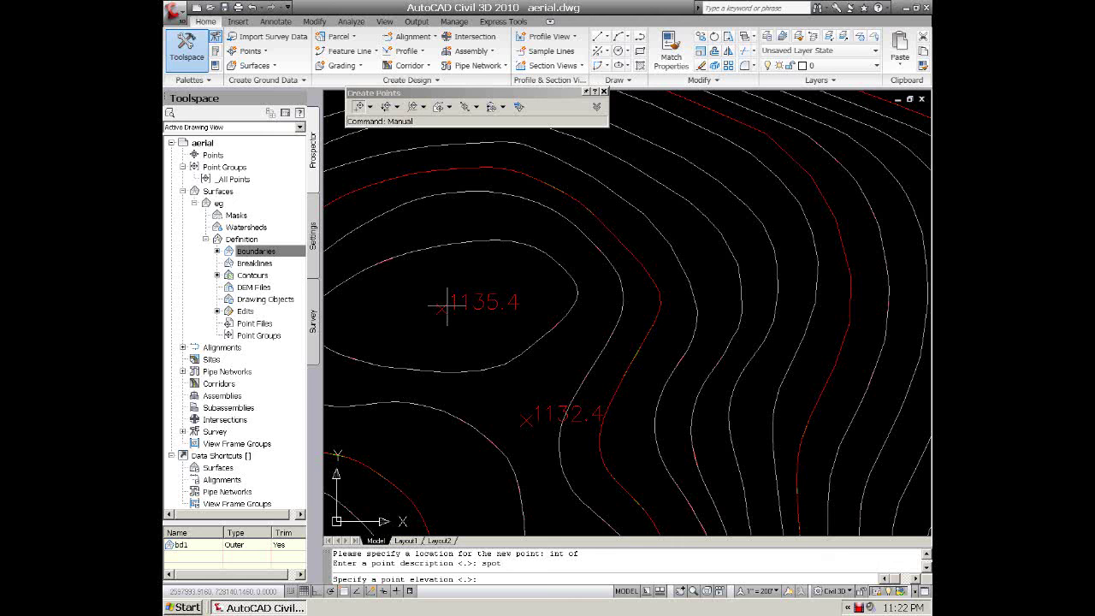
type("1135.4")
key("Return")
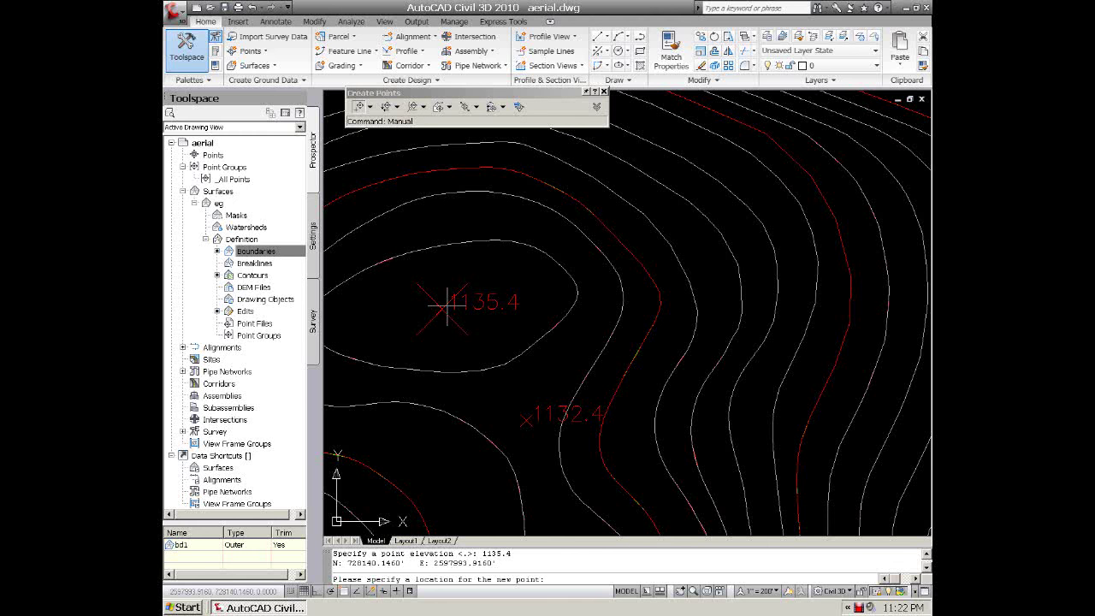
Create a second manual point at the intersection of the 1132.4 spot mark, keeping the description spot and entering elevation 1132.4.
type("int")
key("Return")
left_click(525, 421)
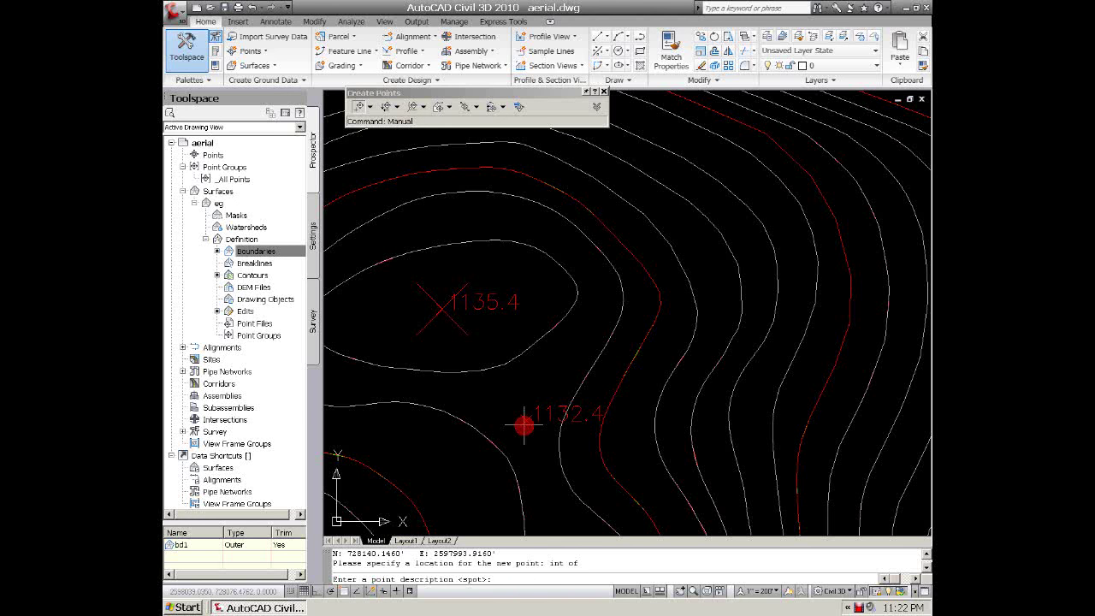
key("Return")
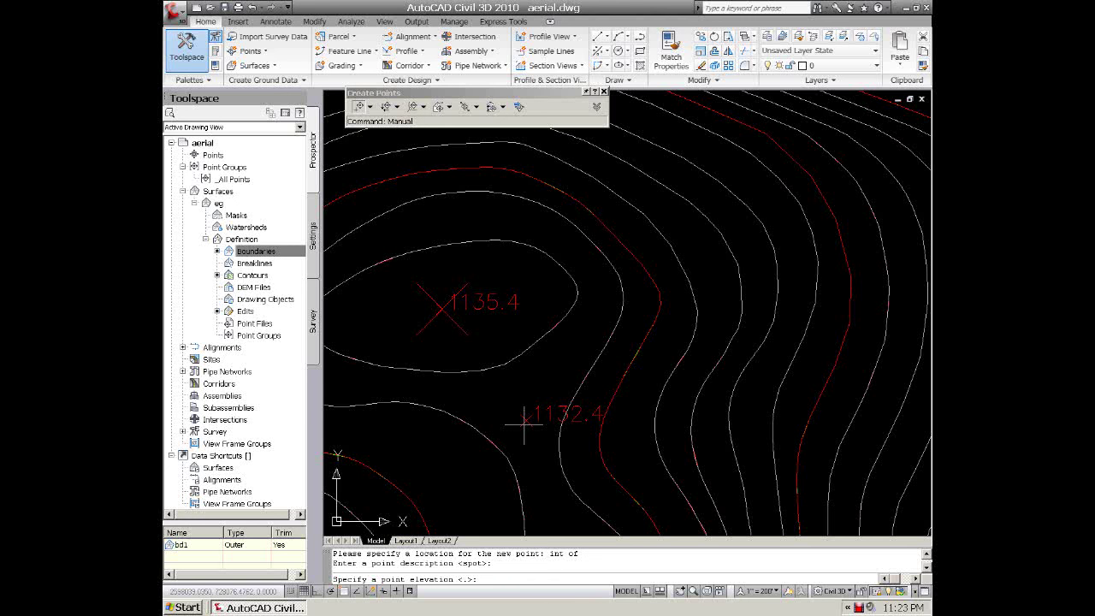
type("1132.4")
key("Return")
key("Escape")
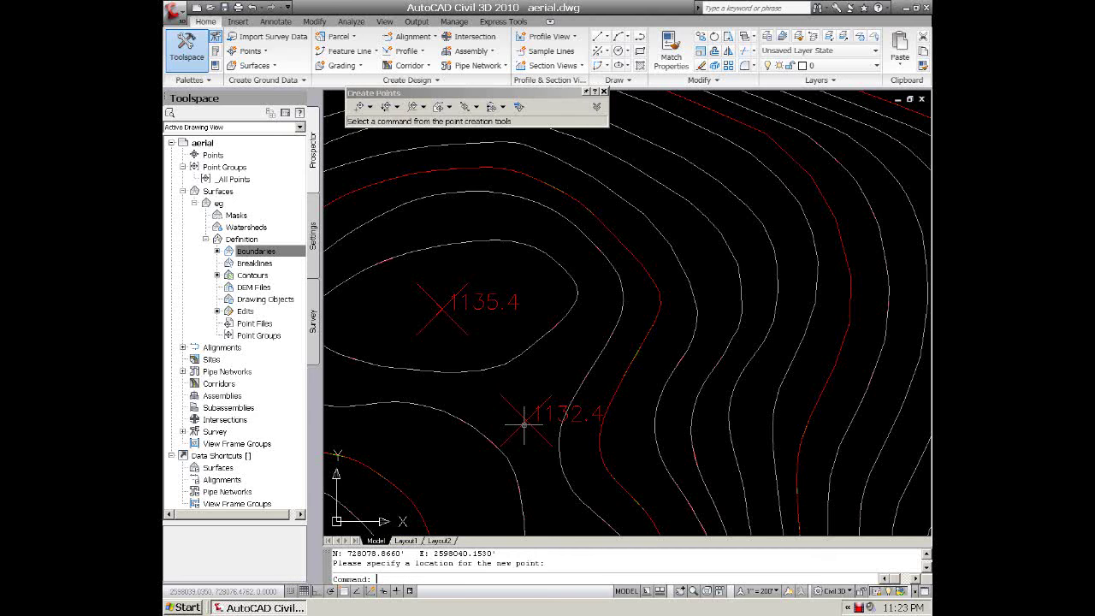
Start a new point group and name it spot.
scroll(524, 422, "down", 4)
scroll(528, 407, "down", 5)
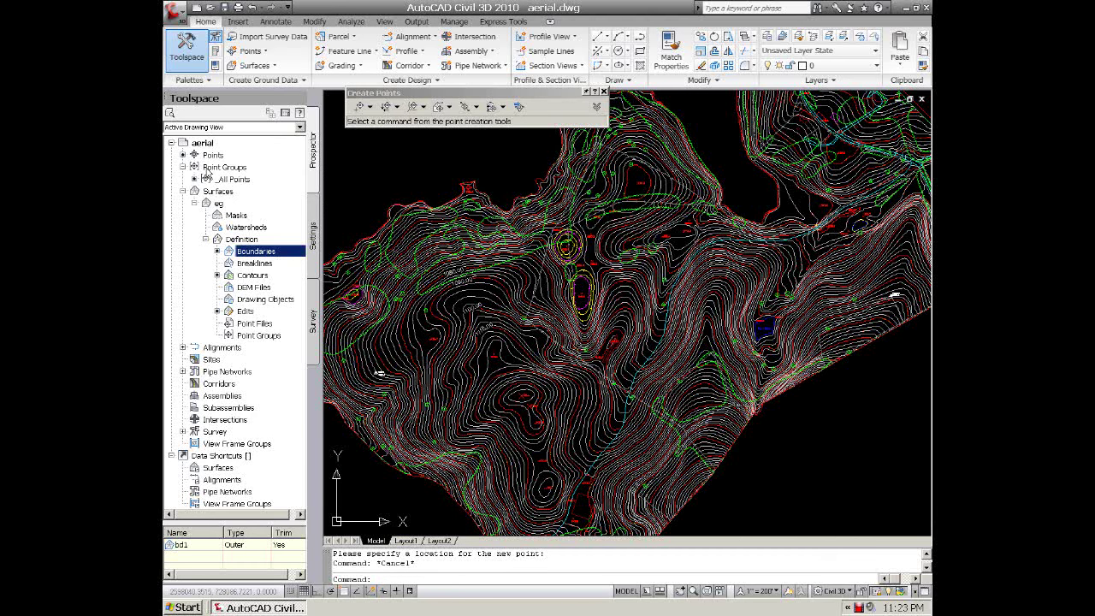
left_click(221, 167)
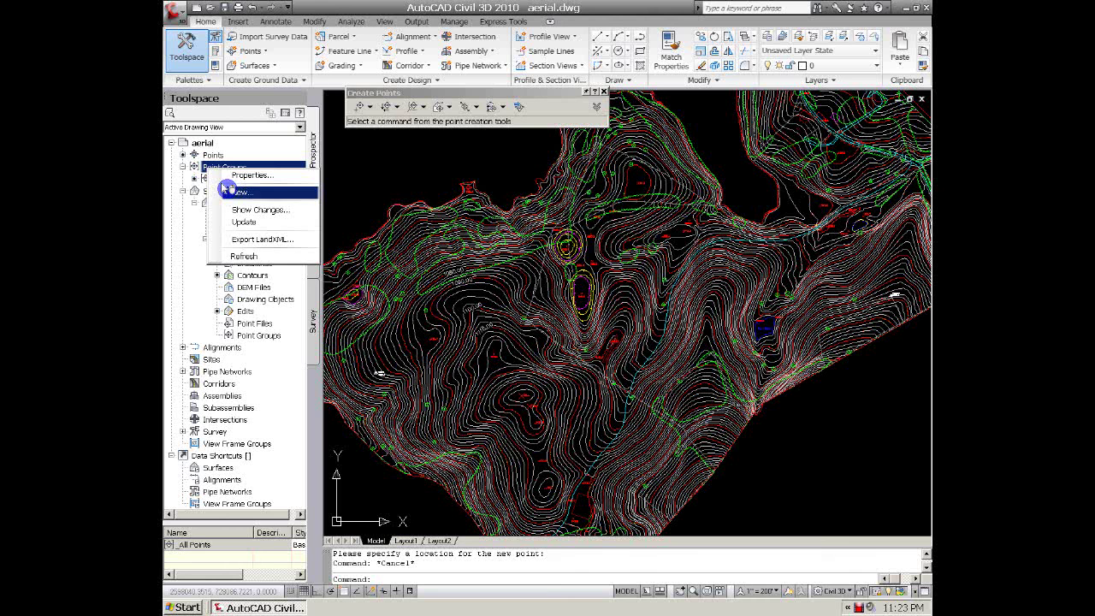
left_click(227, 189)
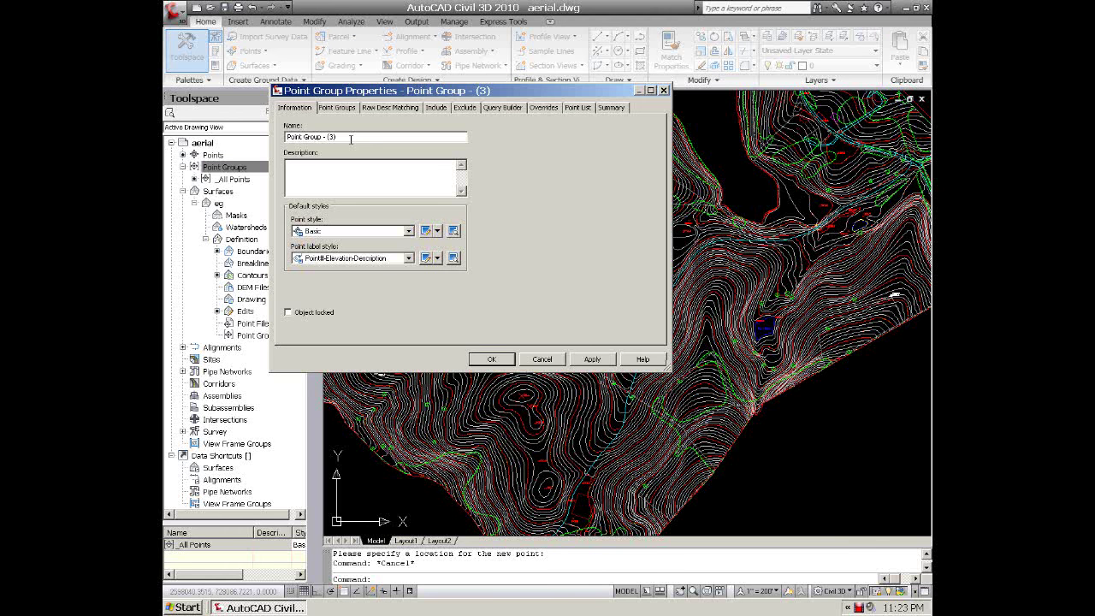
left_click_drag(350, 139, 257, 136)
type("spot")
Include points in the spot group by matching numbers, selecting the two hilltop spot points in the drawing, and create the group.
left_click(436, 108)
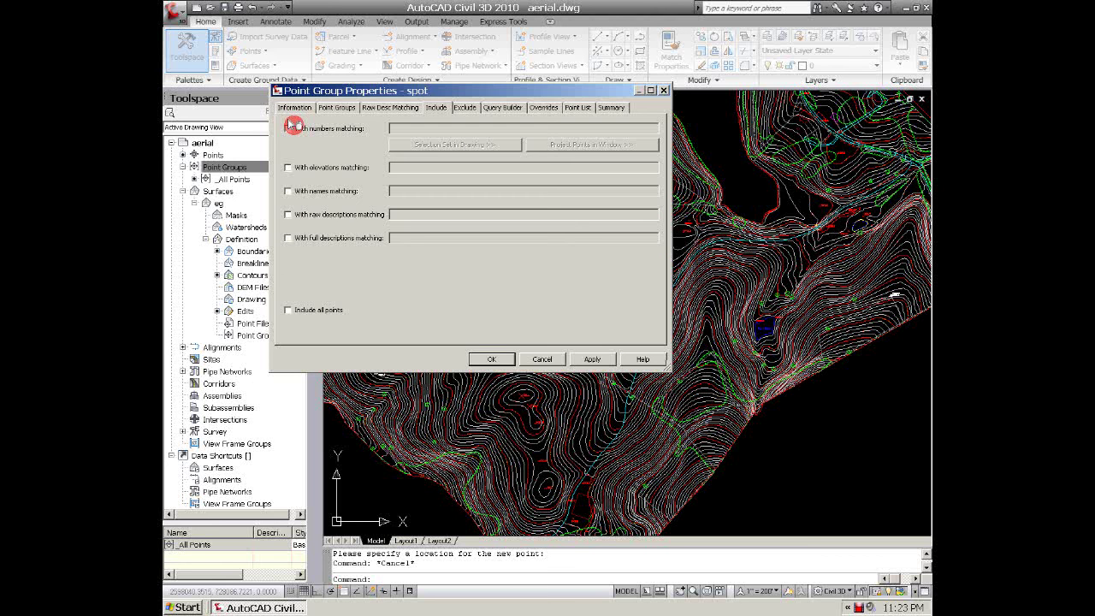
left_click(289, 128)
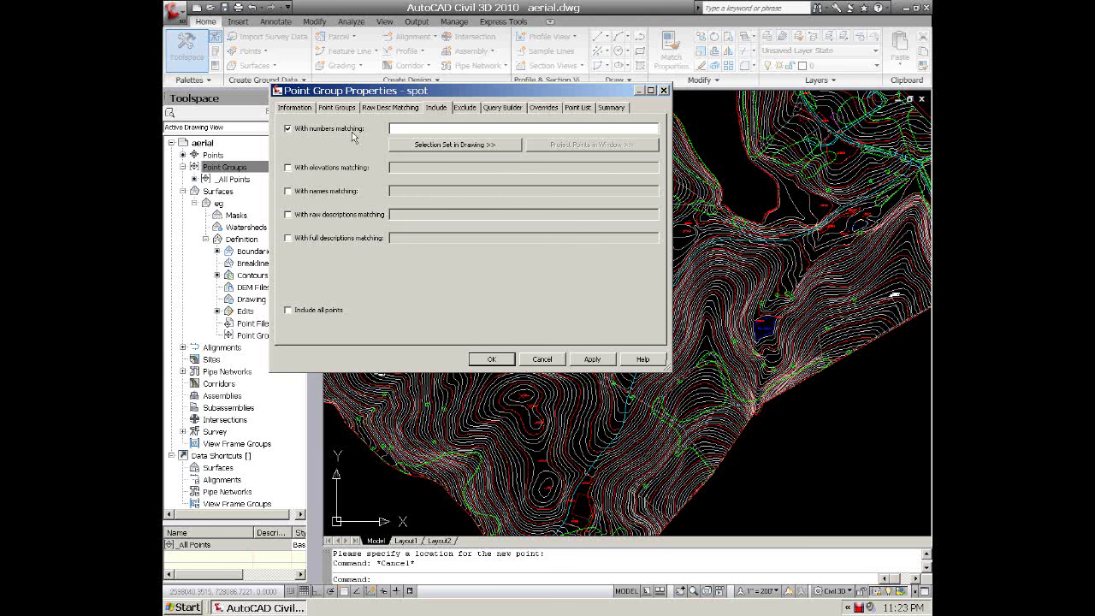
left_click(433, 145)
scroll(521, 431, "up", 5)
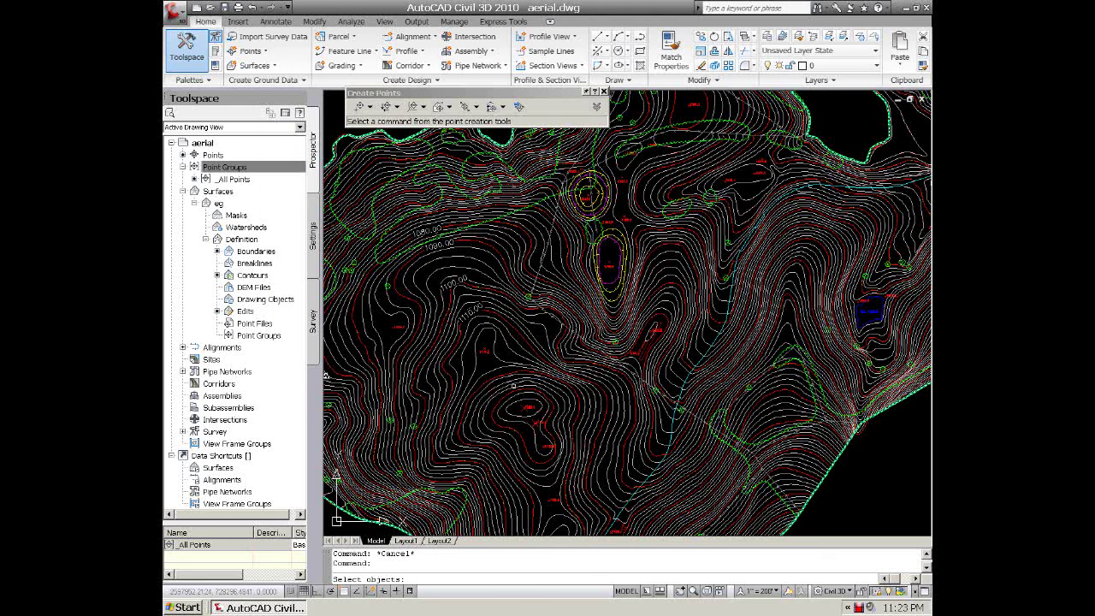
left_click_drag(514, 429, 567, 396)
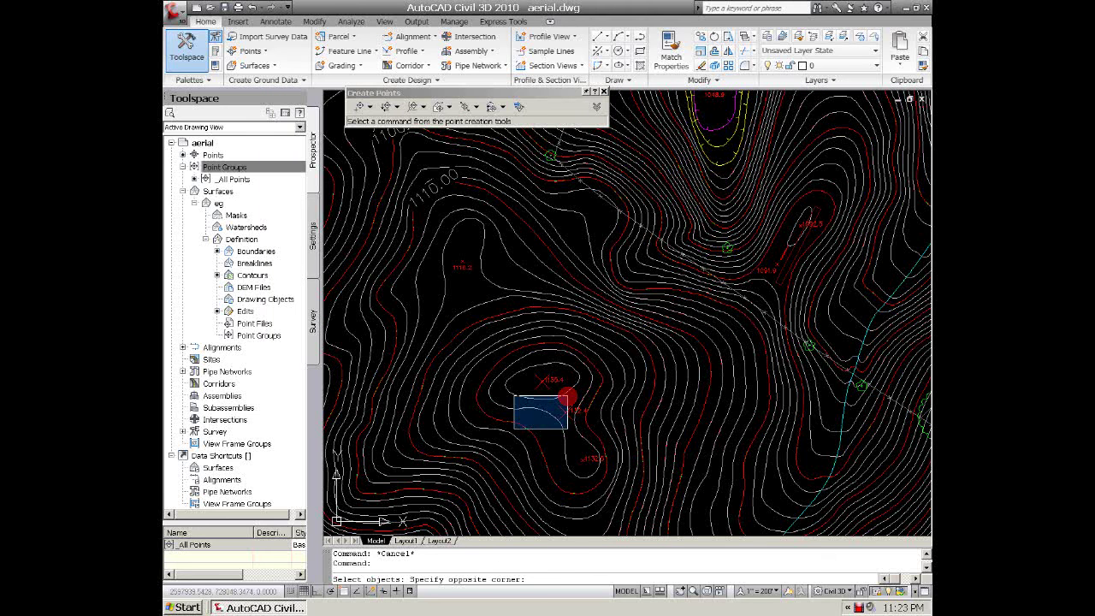
left_click(567, 396)
right_click(603, 363)
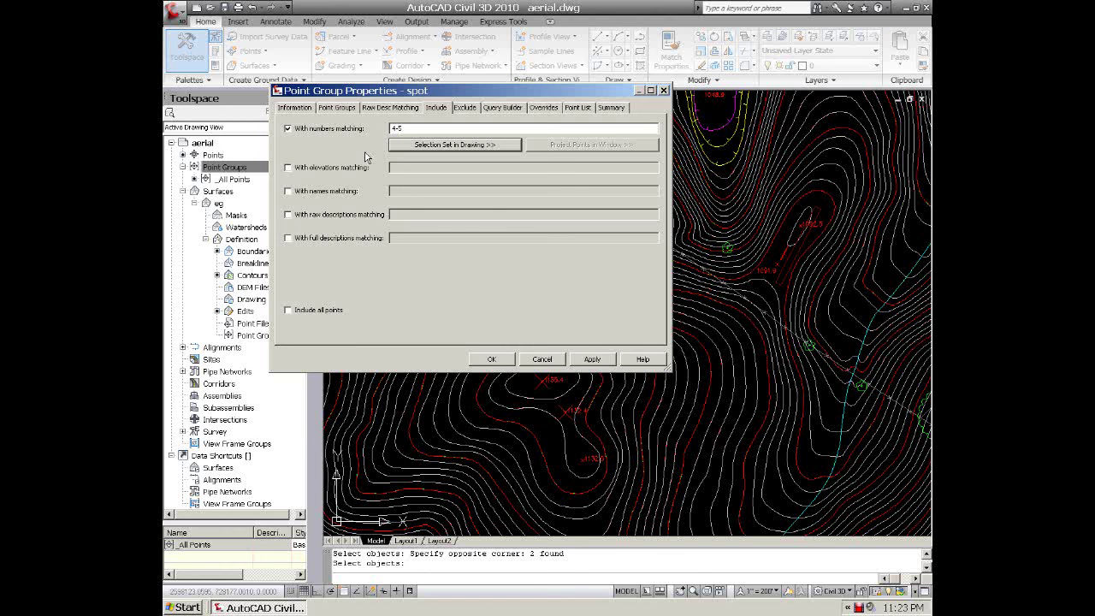
left_click(500, 360)
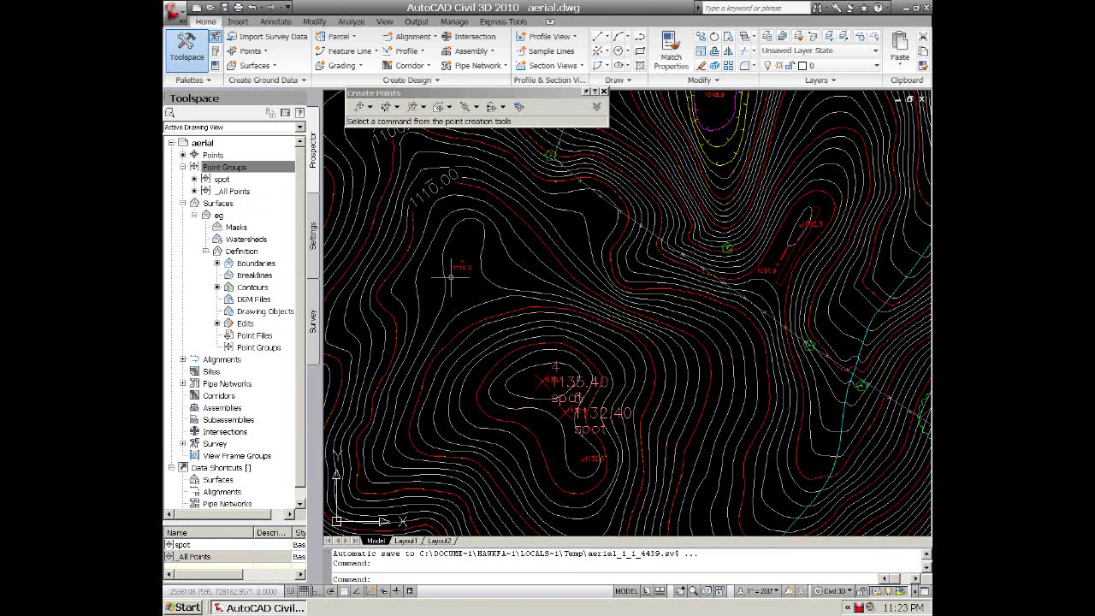
Add the spot point group to the eg surface's definition.
left_click(222, 179)
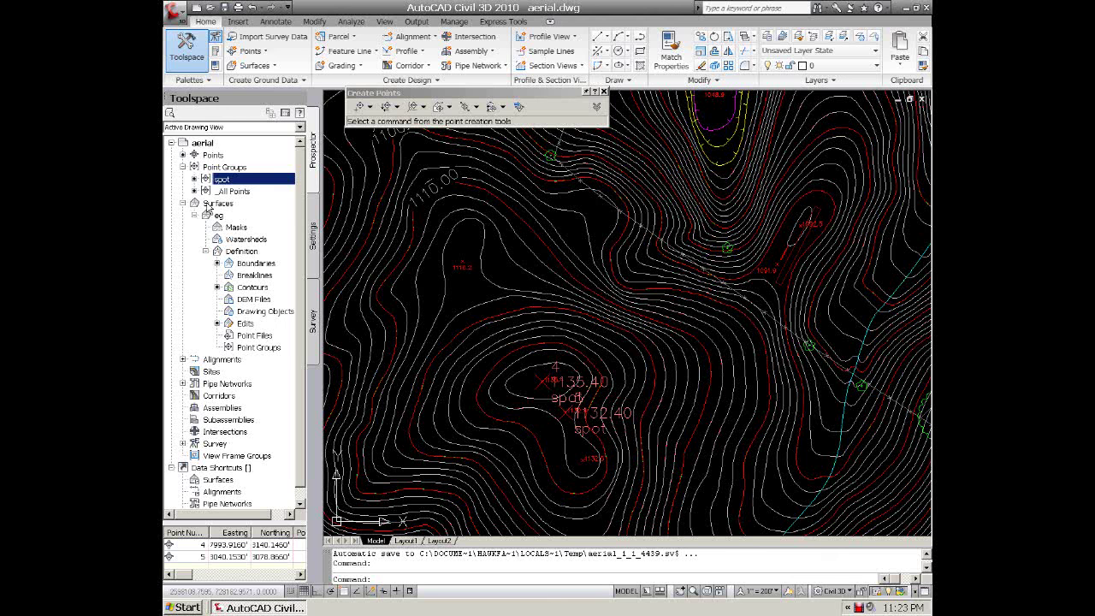
left_click(233, 346)
double_click(234, 347)
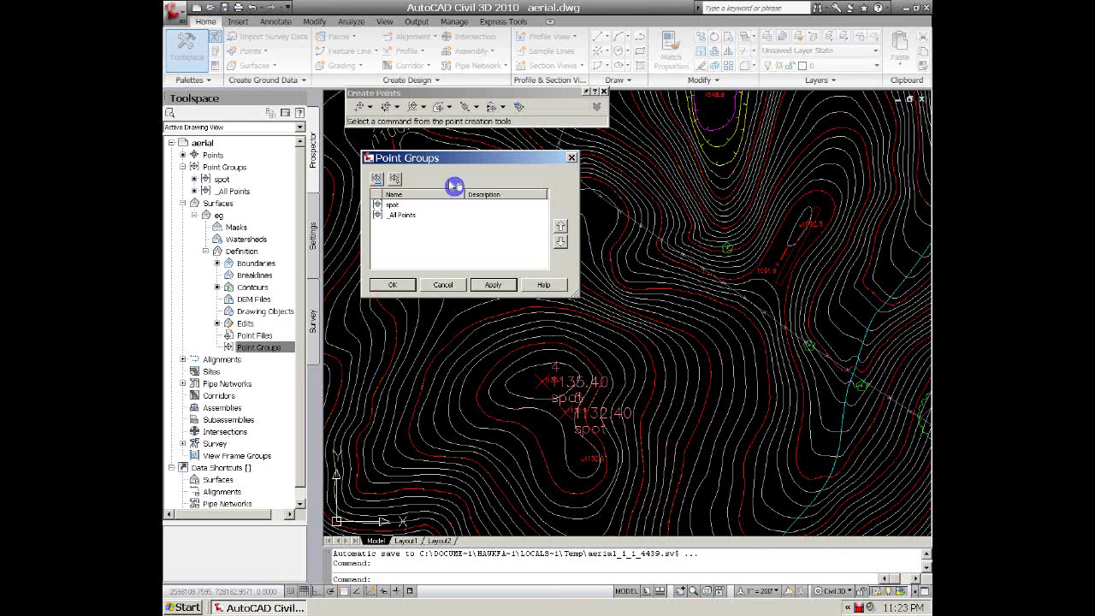
left_click(393, 207)
left_click(396, 286)
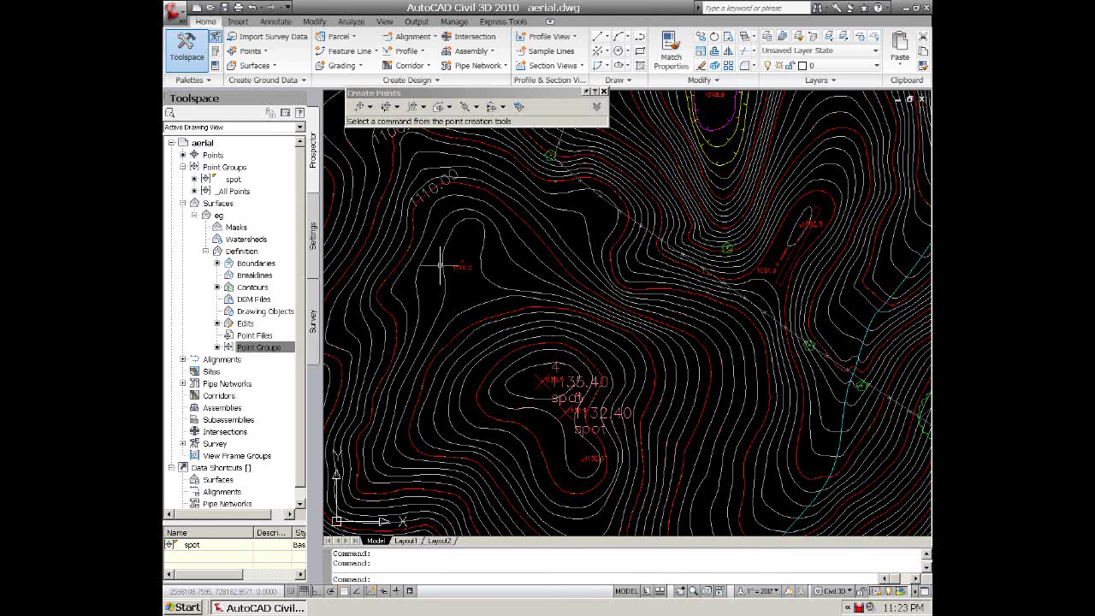
Zoom to the drawing's extents to view the whole eg surface.
scroll(440, 266, "down", 5)
type("z")
key("Return")
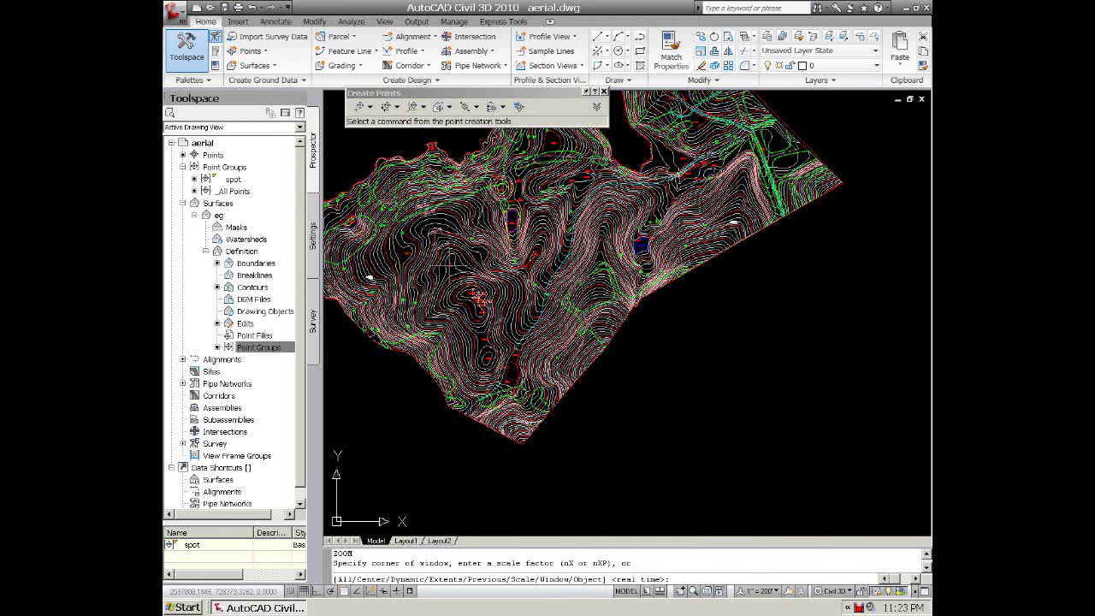
type("e")
key("Return")
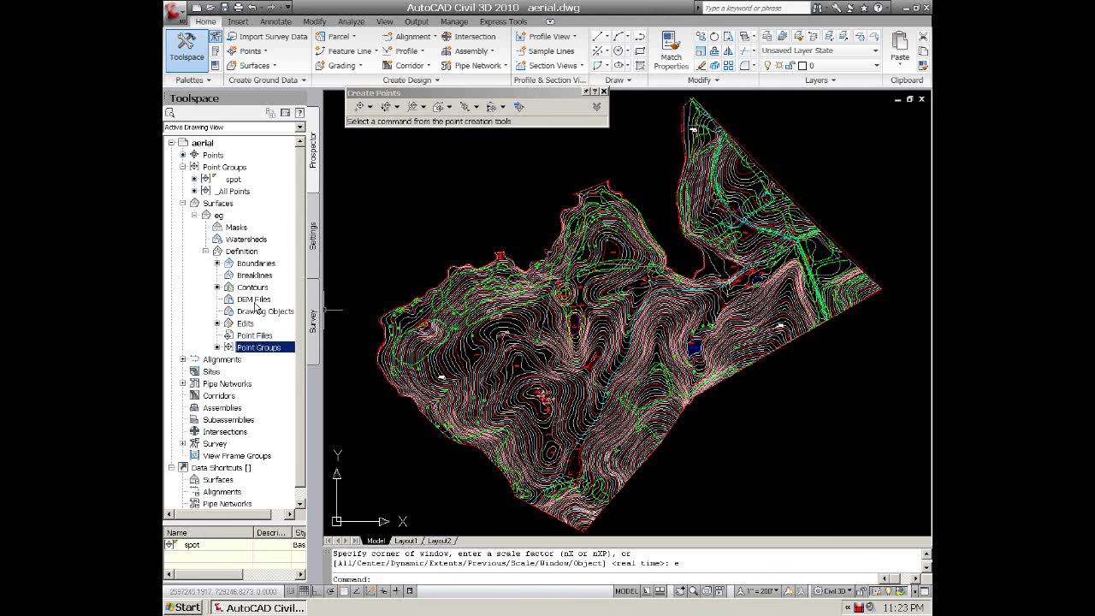